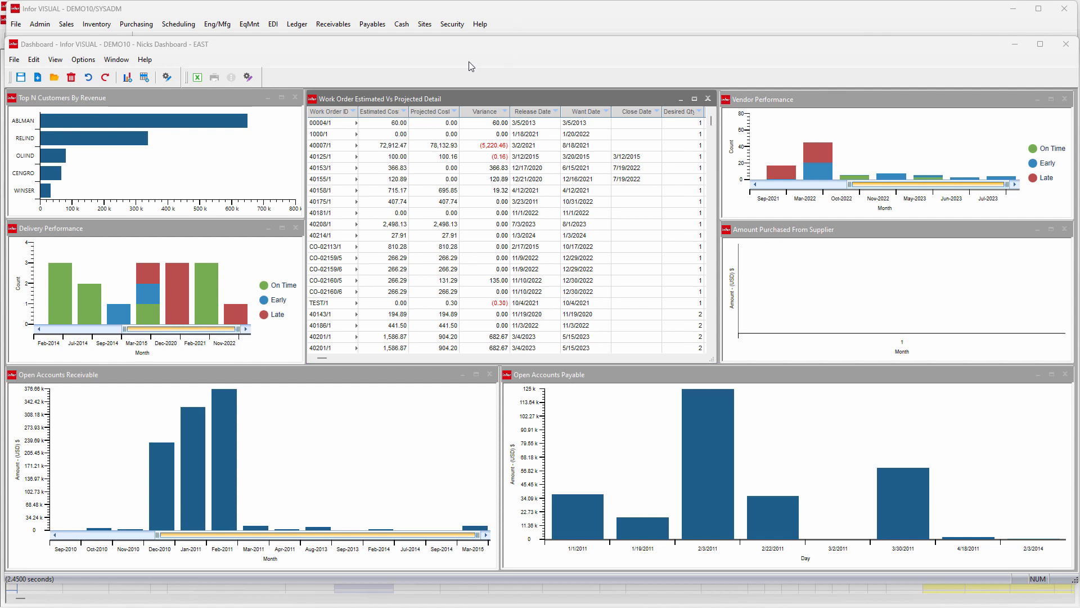
# Open the Material Planning Window and search for parts with planned orders releasing within 10 days.
pyautogui.click(104, 25)
pyautogui.click(116, 50)
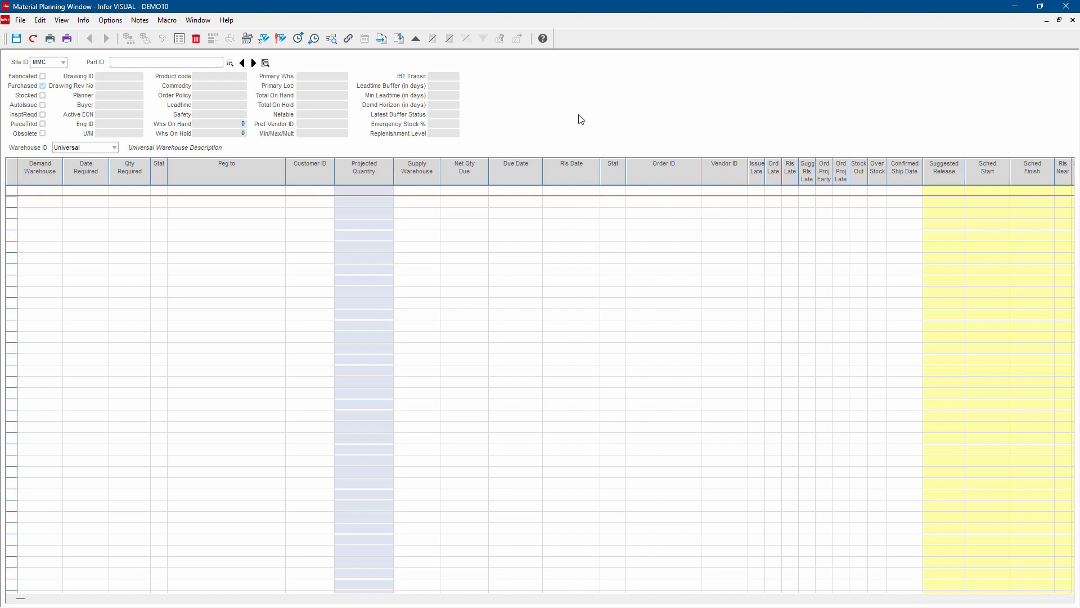
pyautogui.click(266, 63)
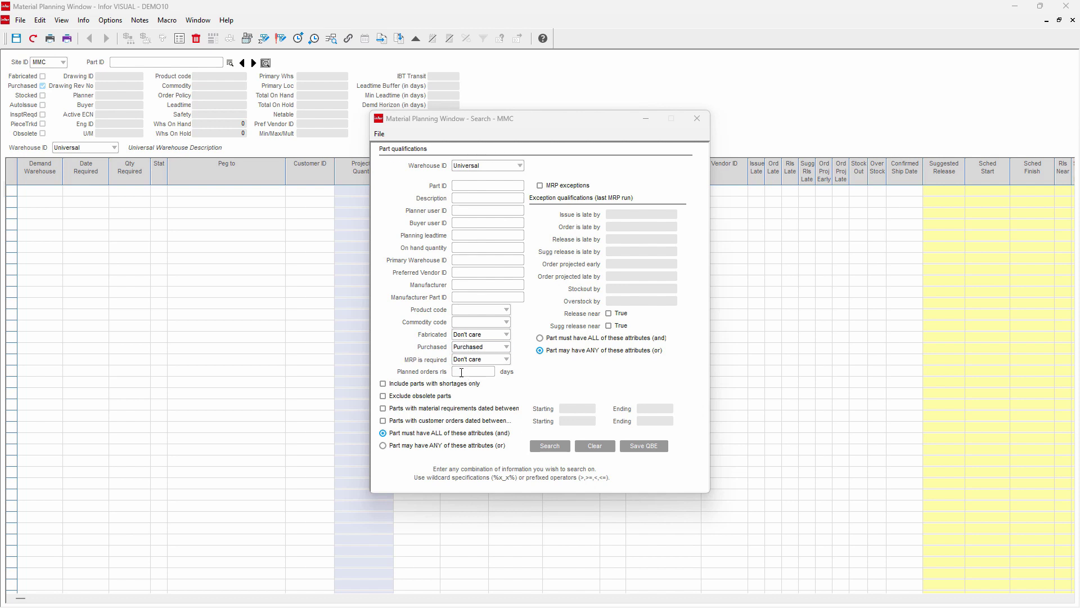
pyautogui.click(461, 373)
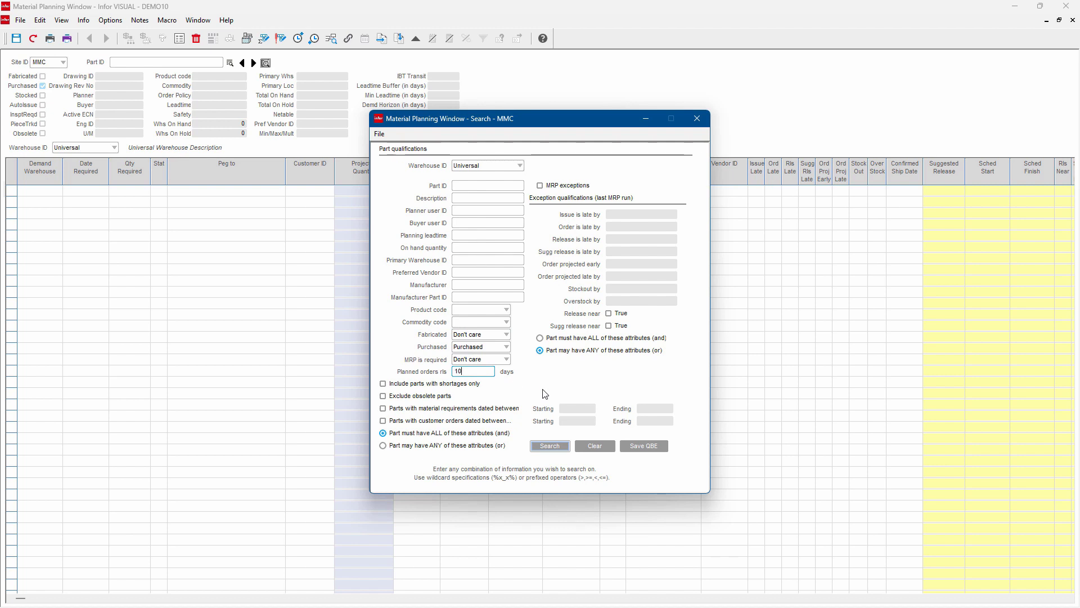
pyautogui.click(550, 446)
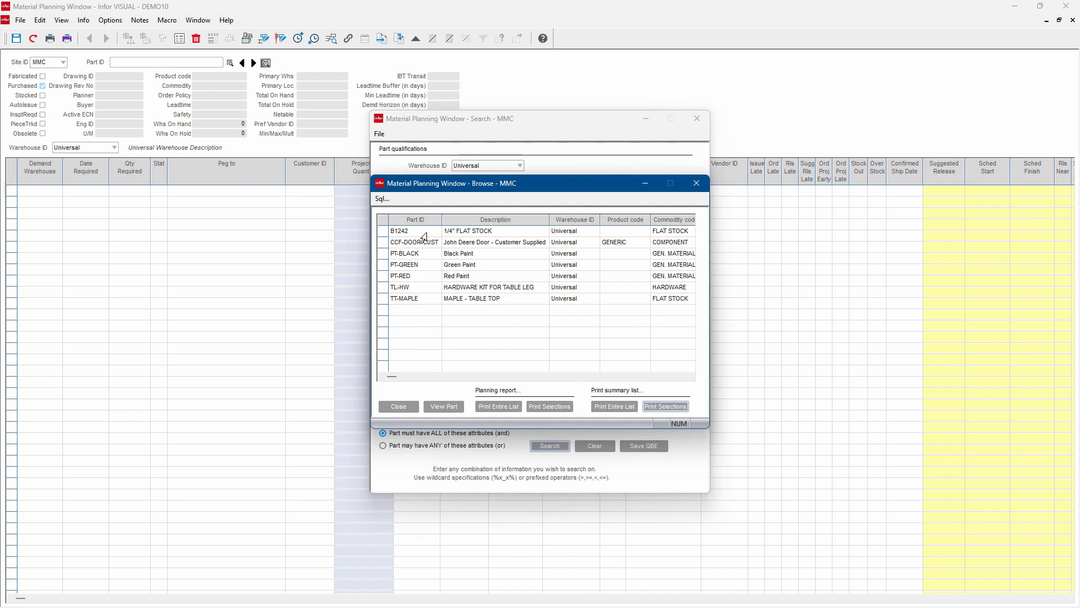
# Load part B1242 and firm planned order PL B1242/1 as a firmed purchase order.
pyautogui.doubleClick(423, 235)
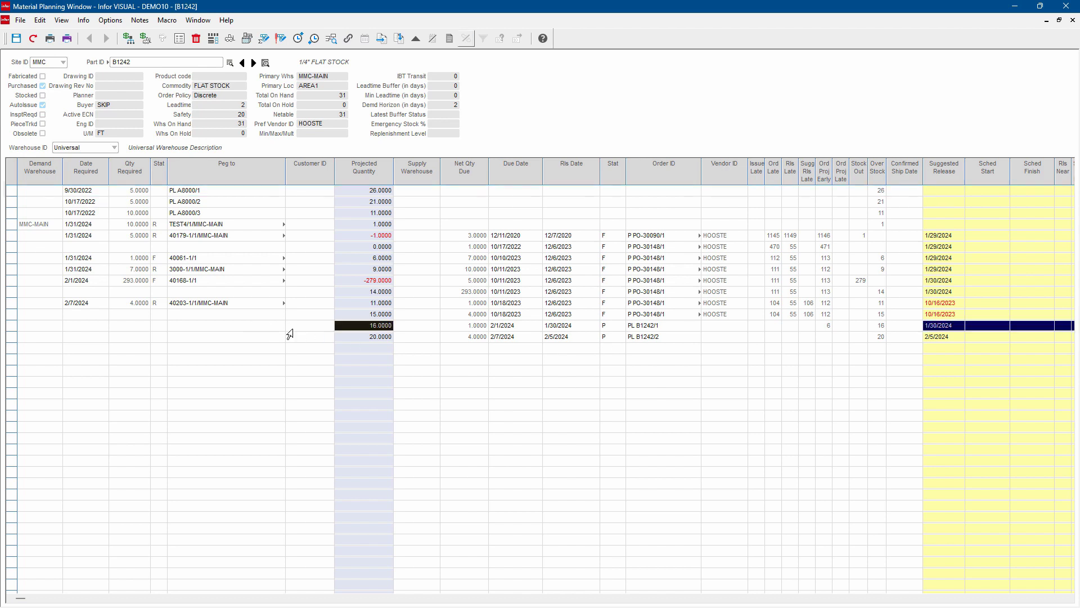
pyautogui.click(289, 329)
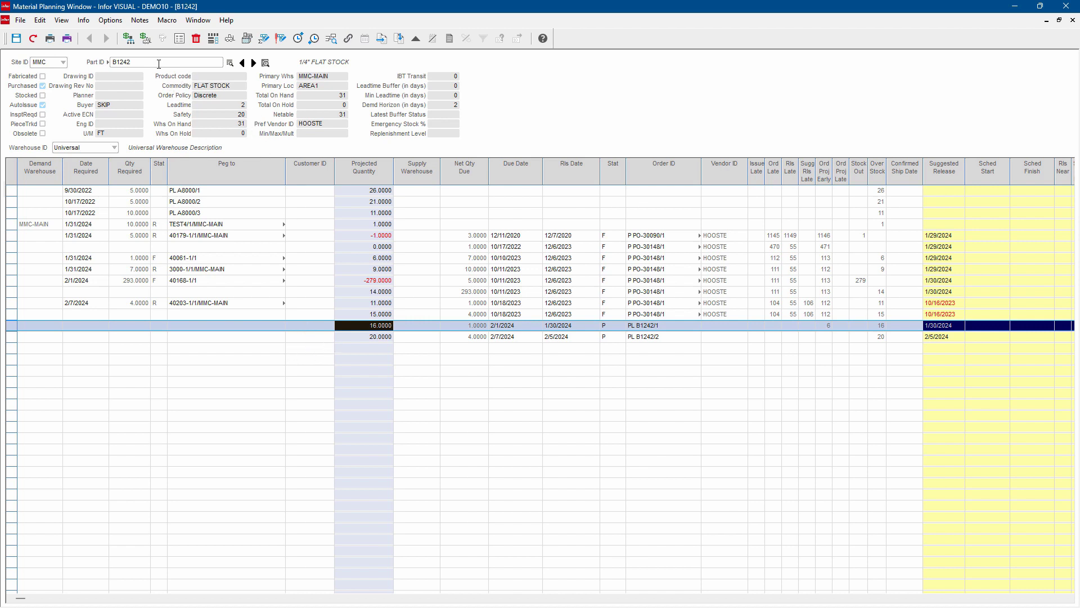
pyautogui.click(179, 38)
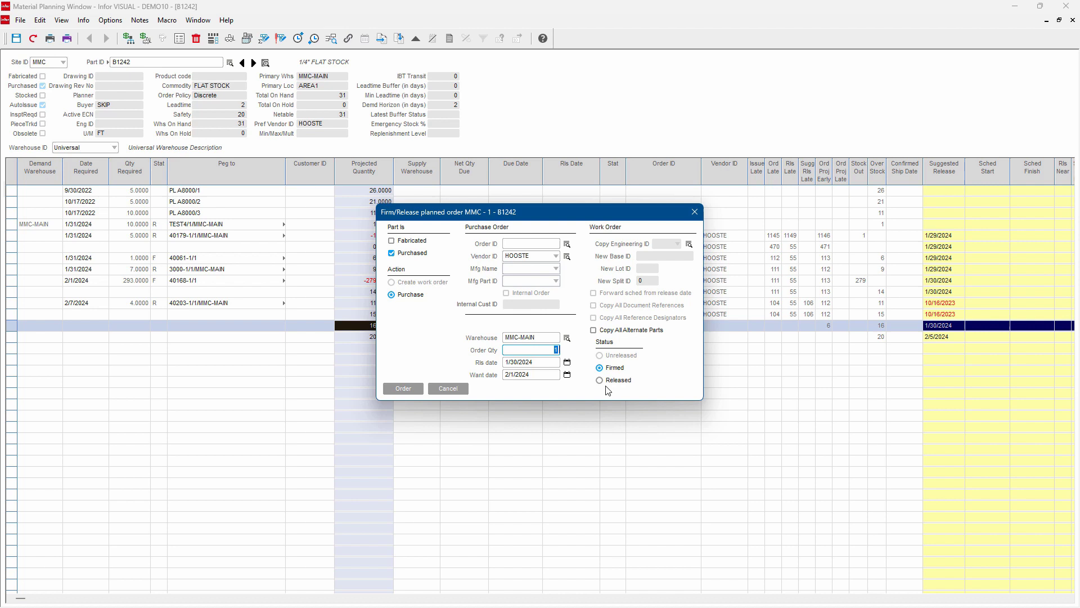
pyautogui.click(405, 386)
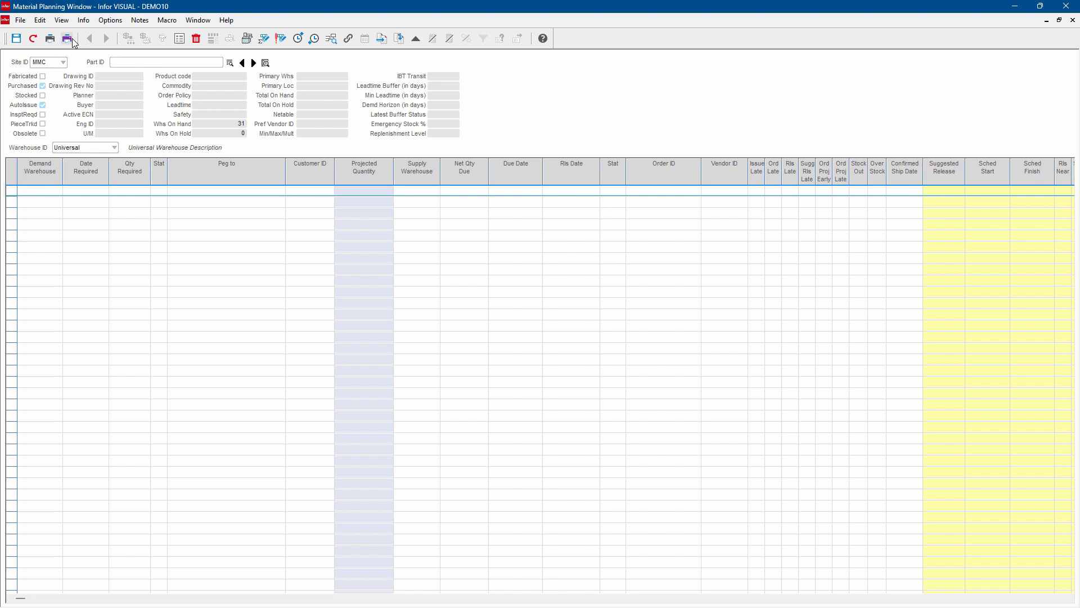
# Turn off Show Advanced Mode in the View menu for the weekly bucket view.
pyautogui.click(61, 20)
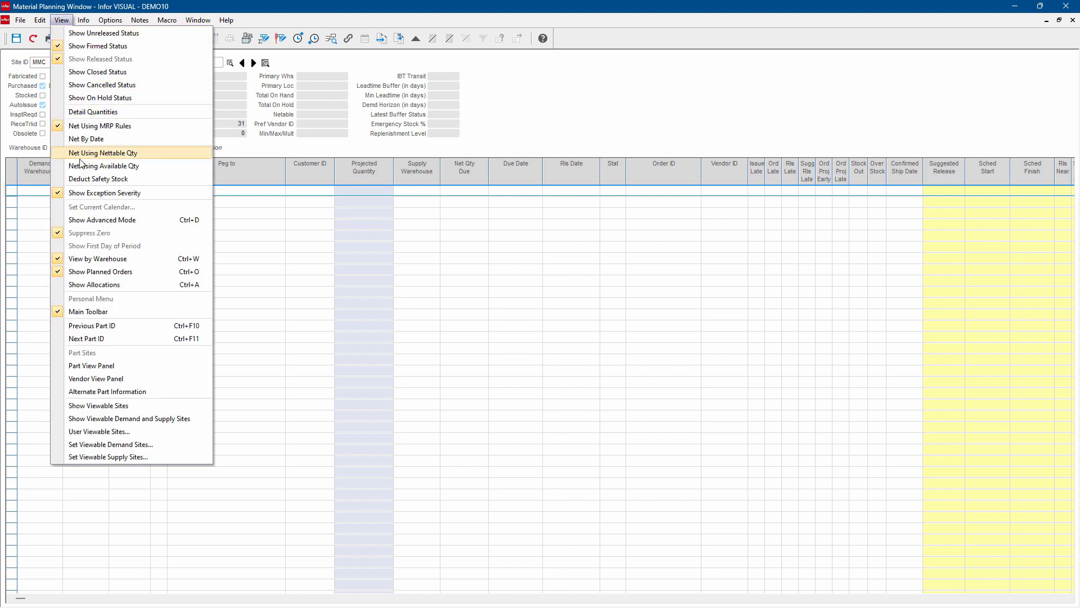
pyautogui.click(91, 220)
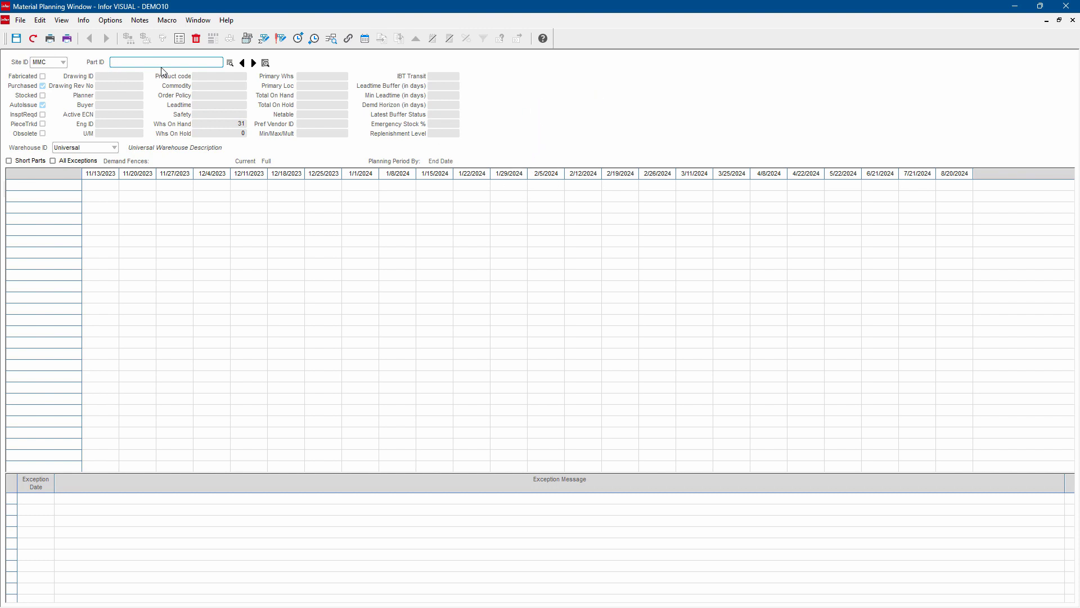
# Select the 1/29/2024, 2/5/2024 and 2/12/2024 week columns as the firming range.
pyautogui.click(265, 63)
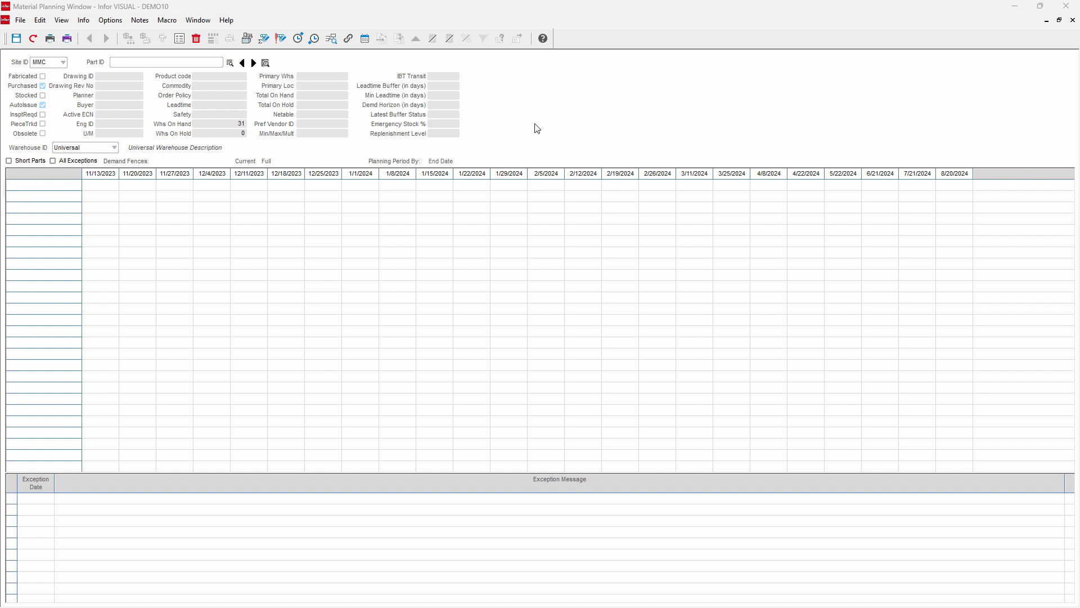
pyautogui.click(508, 175)
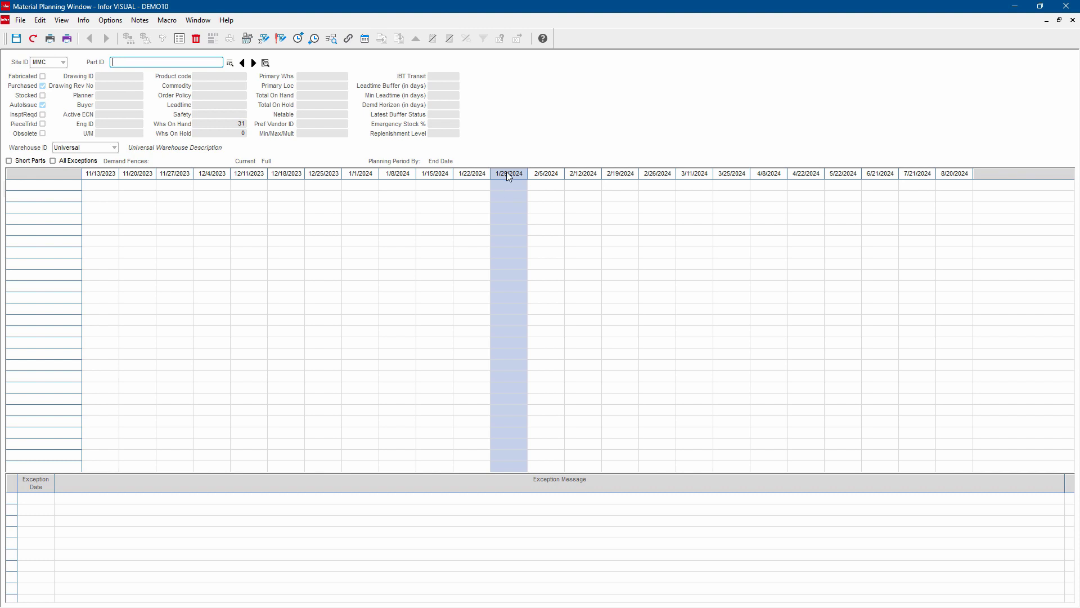
pyautogui.keyDown('ctrl'); pyautogui.click(543, 178); pyautogui.keyUp('ctrl')
pyautogui.keyDown('ctrl'); pyautogui.click(580, 178); pyautogui.keyUp('ctrl')
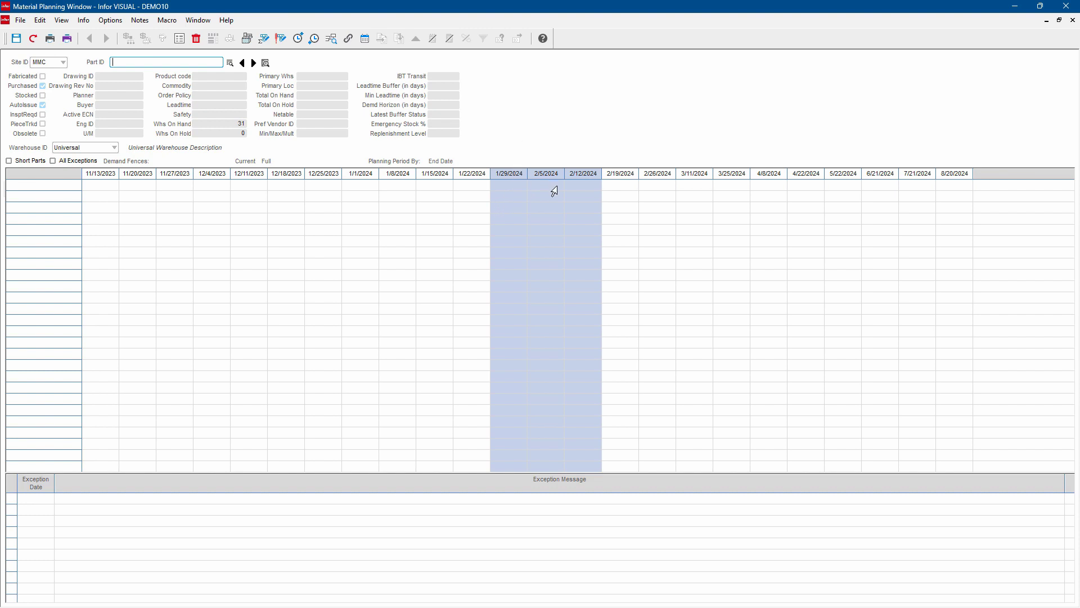
# Open Firm Orders for MMC, 1/23/2024 to 2/12/2024, and maximize the window.
pyautogui.click(181, 43)
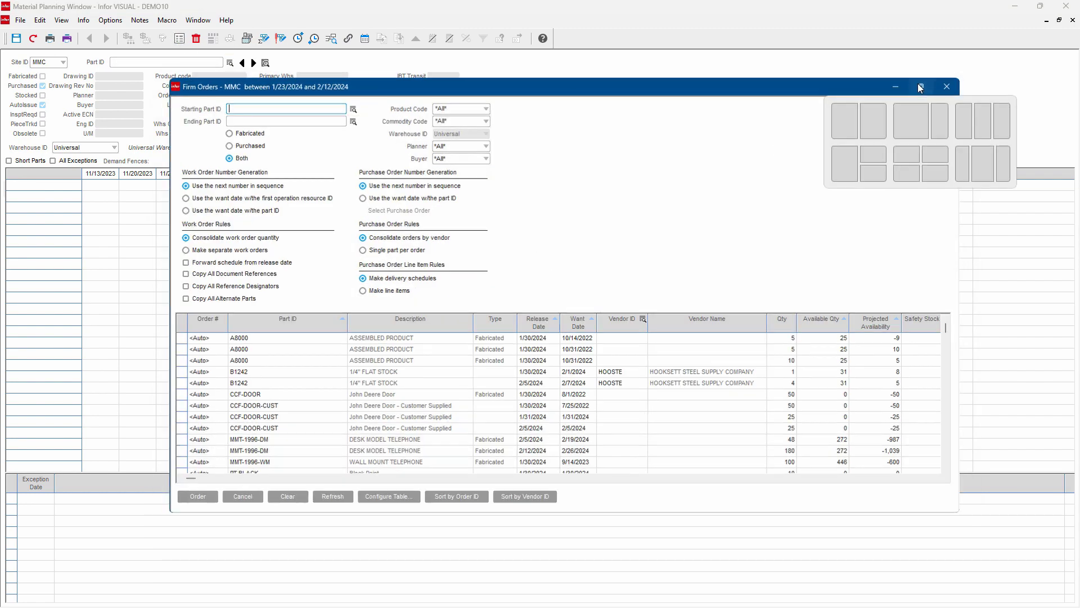
pyautogui.click(920, 87)
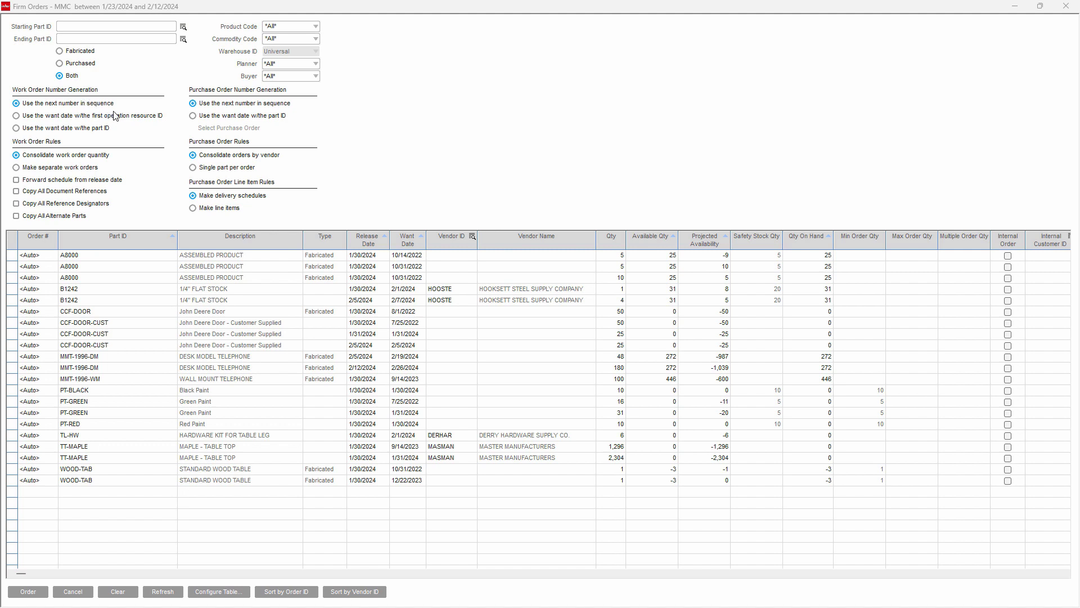
# Filter the Firm Orders list to show Purchased parts only.
pyautogui.click(60, 64)
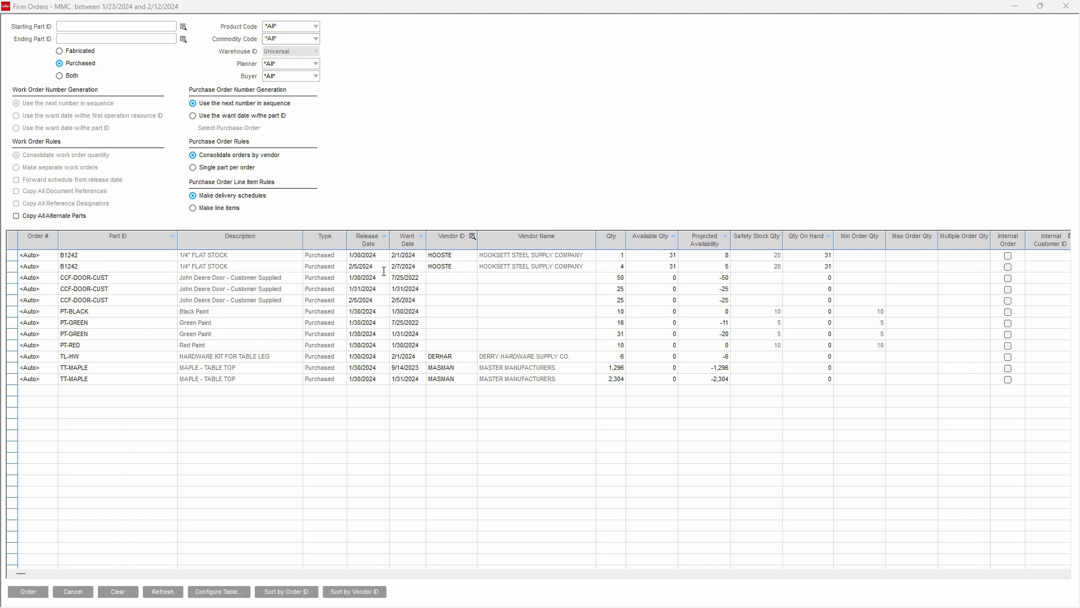
# Select both B1242 orders as separate line items, plus CCF-DOOR-CUST, PT-BLACK, PT-RED and TL-HW.
pyautogui.click(399, 261)
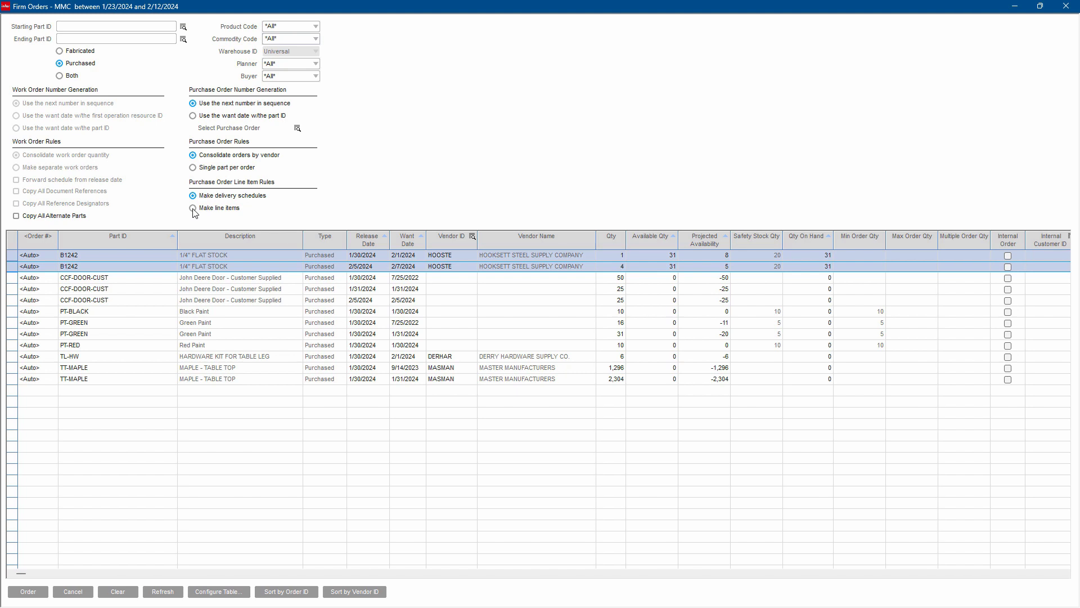
pyautogui.click(193, 208)
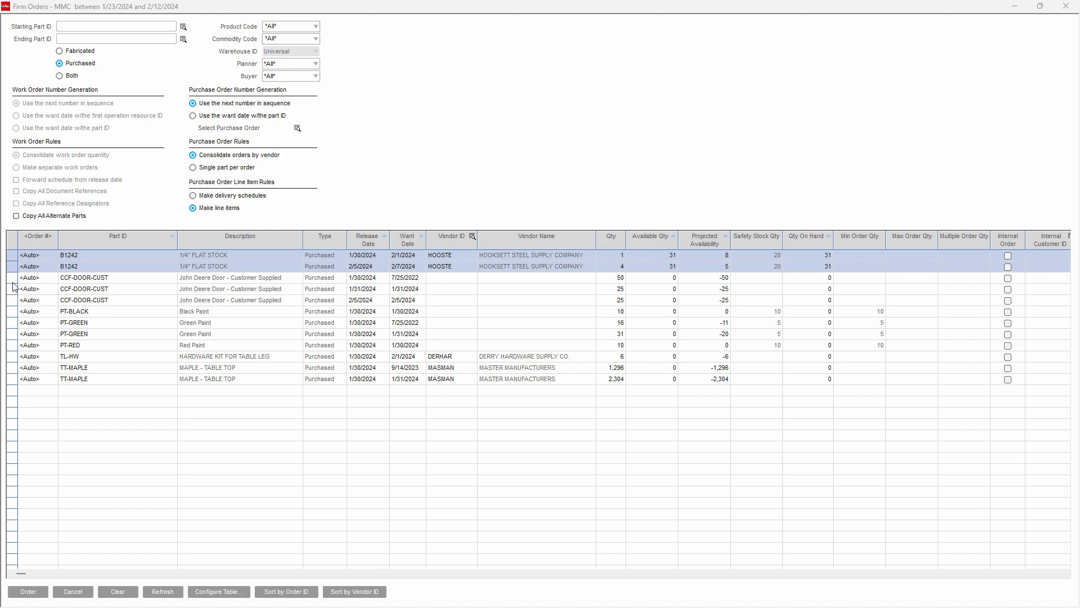
pyautogui.keyDown('shift'); pyautogui.click(15, 284); pyautogui.keyUp('shift')
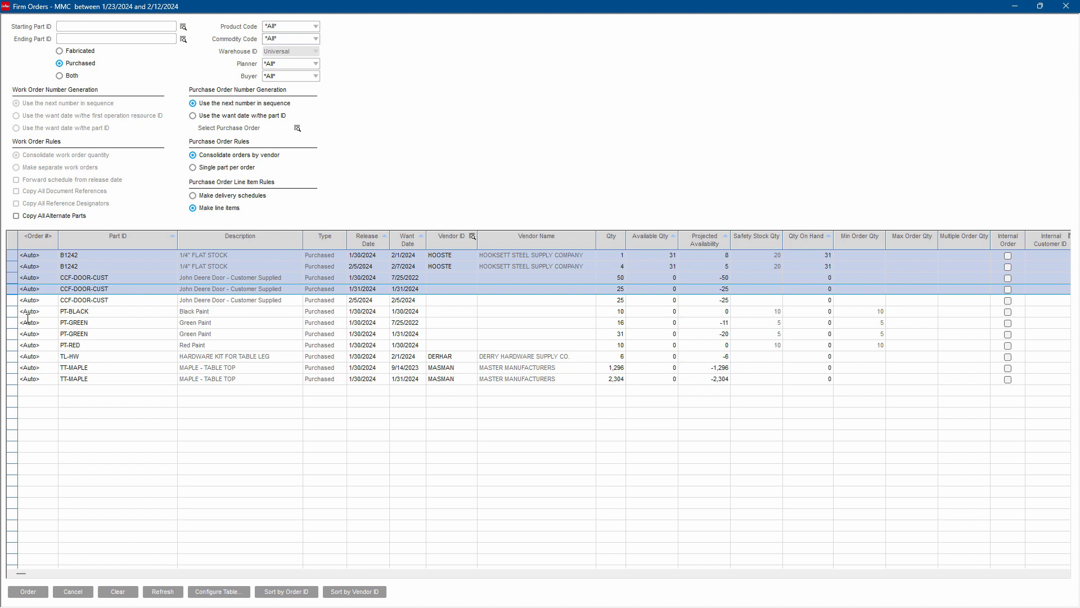
pyautogui.keyDown('ctrl'); pyautogui.click(14, 312); pyautogui.keyUp('ctrl')
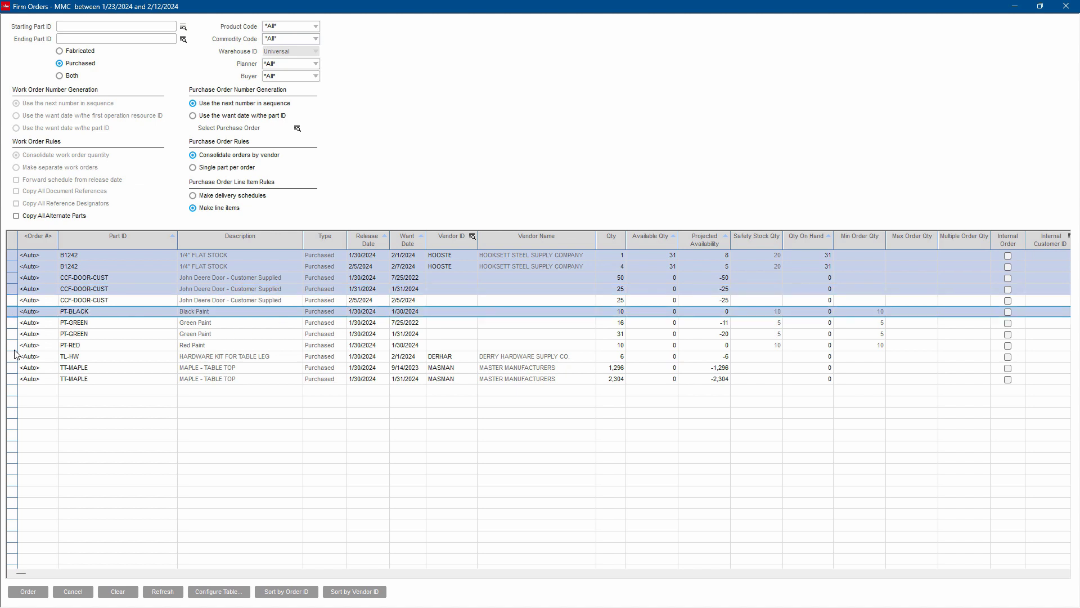
pyautogui.keyDown('ctrl'); pyautogui.click(16, 347); pyautogui.keyUp('ctrl')
pyautogui.keyDown('ctrl'); pyautogui.click(16, 356); pyautogui.keyUp('ctrl')
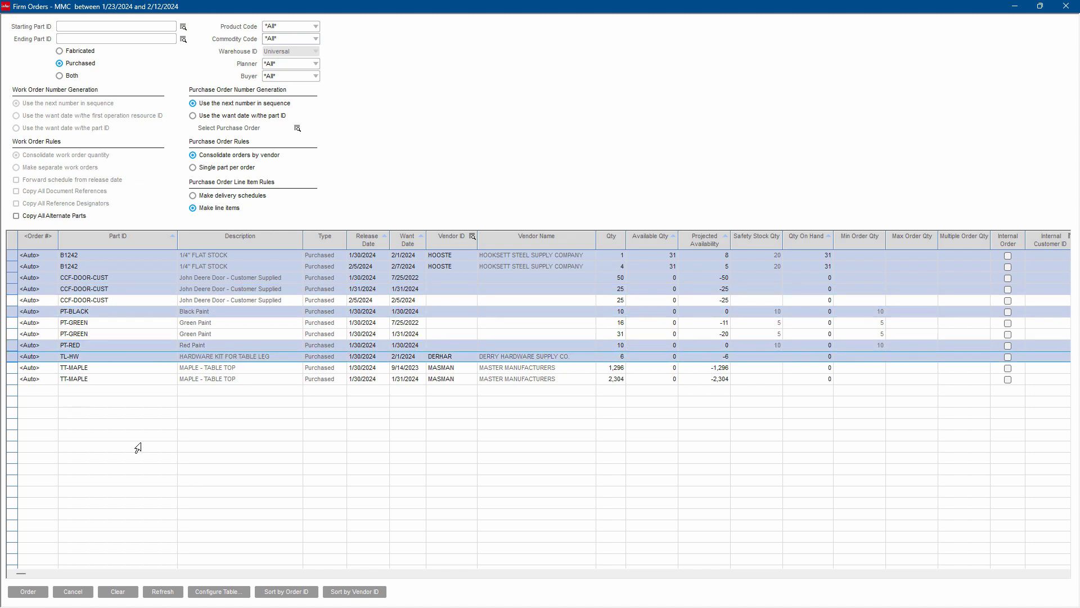
# Create the purchase orders and acknowledge the missing-vendor and partial-firming messages.
pyautogui.click(38, 594)
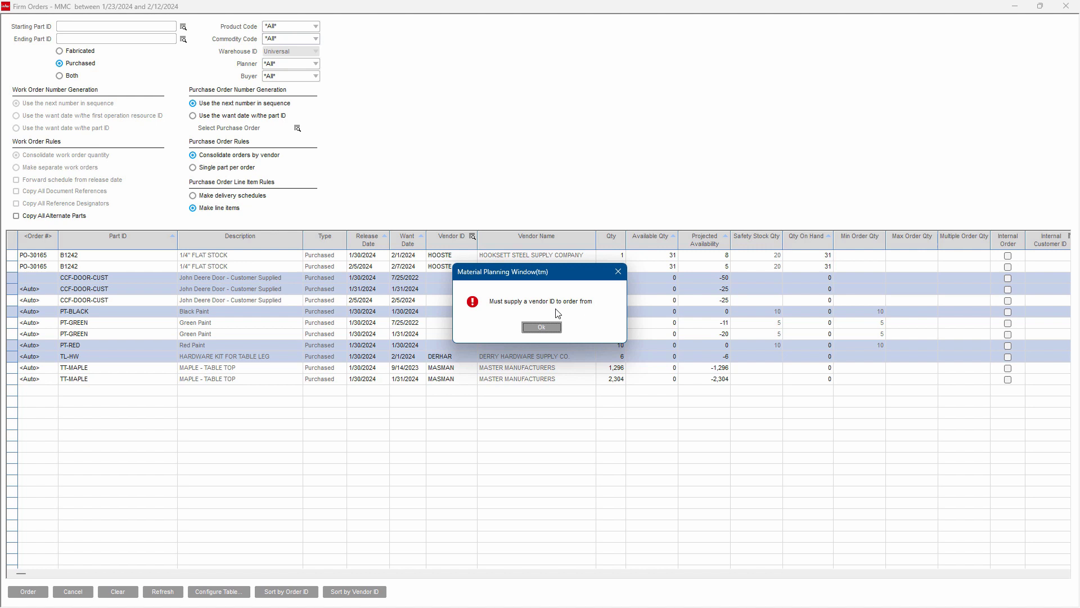
pyautogui.moveTo(558, 276); pyautogui.dragTo(475, 406)
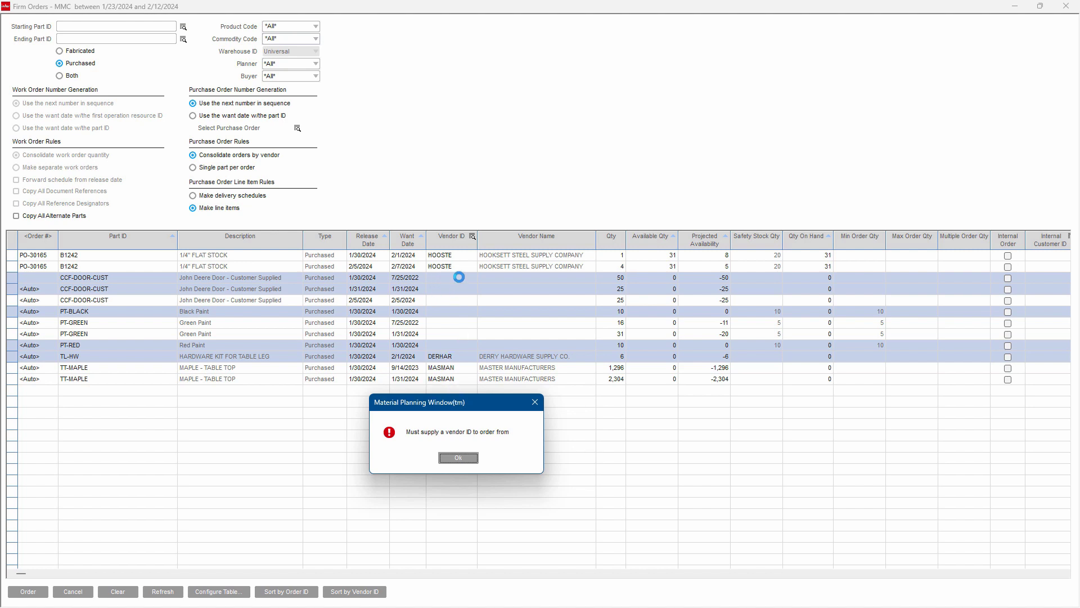
pyautogui.click(459, 459)
pyautogui.click(542, 343)
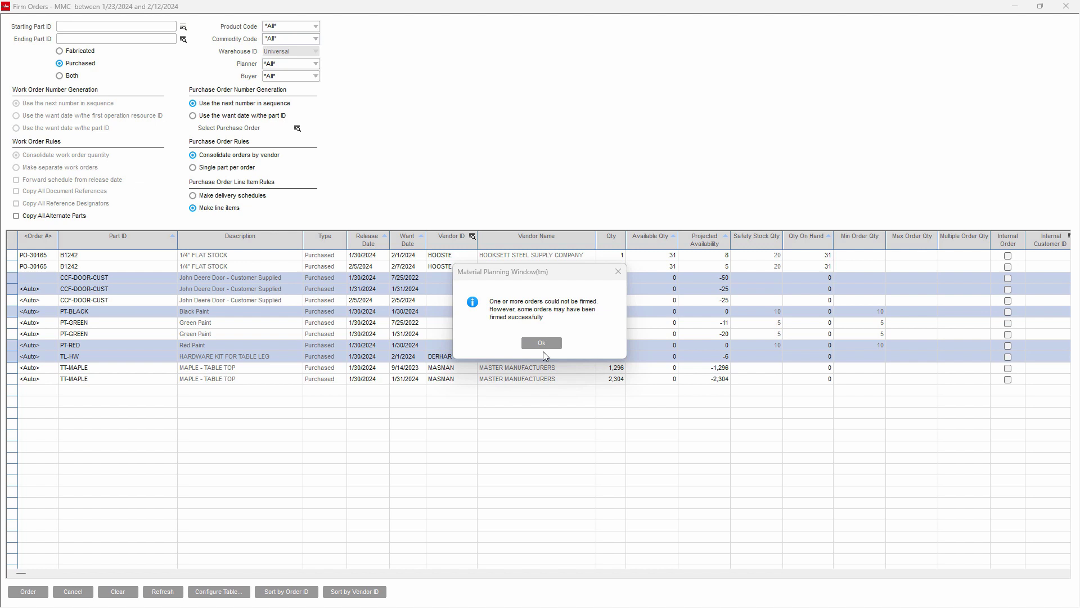
pyautogui.click(541, 342)
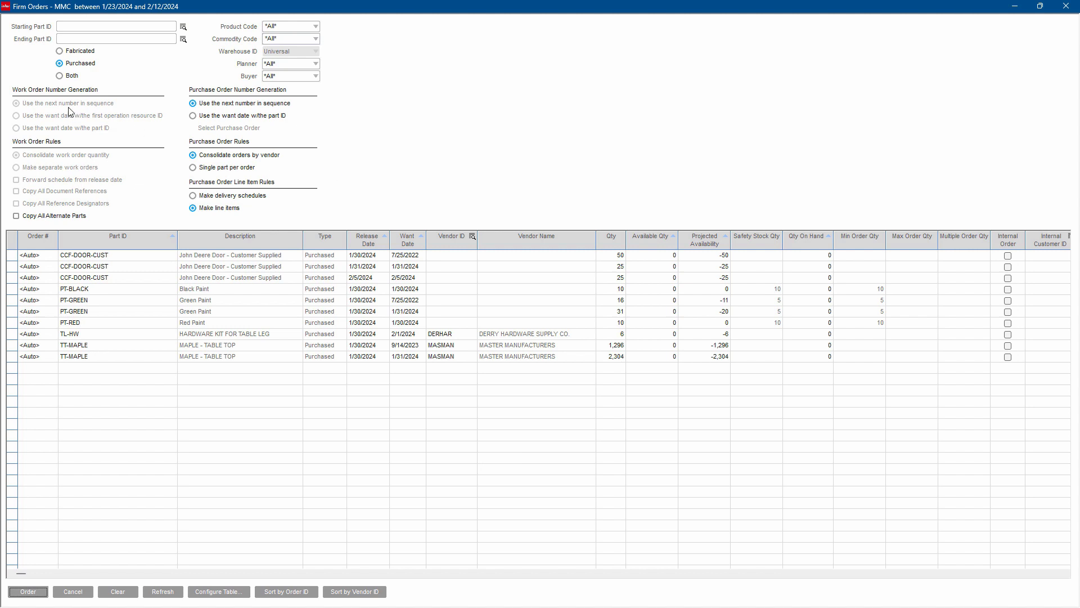
# Show Fabricated orders and firm the three A8000 planned orders into work order 40218/1.
pyautogui.click(63, 51)
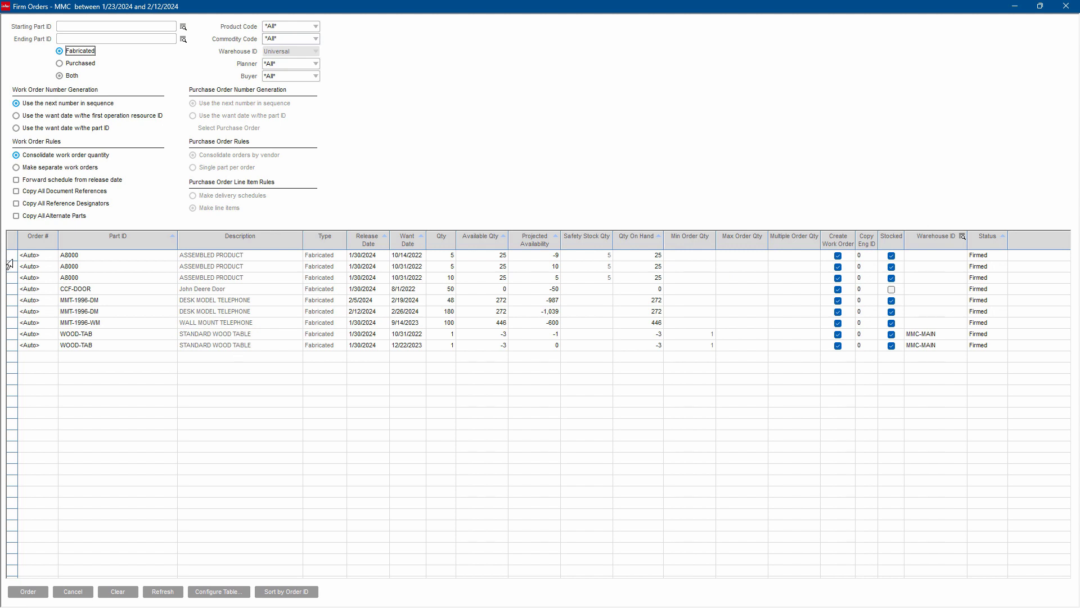
pyautogui.moveTo(10, 254); pyautogui.dragTo(10, 277)
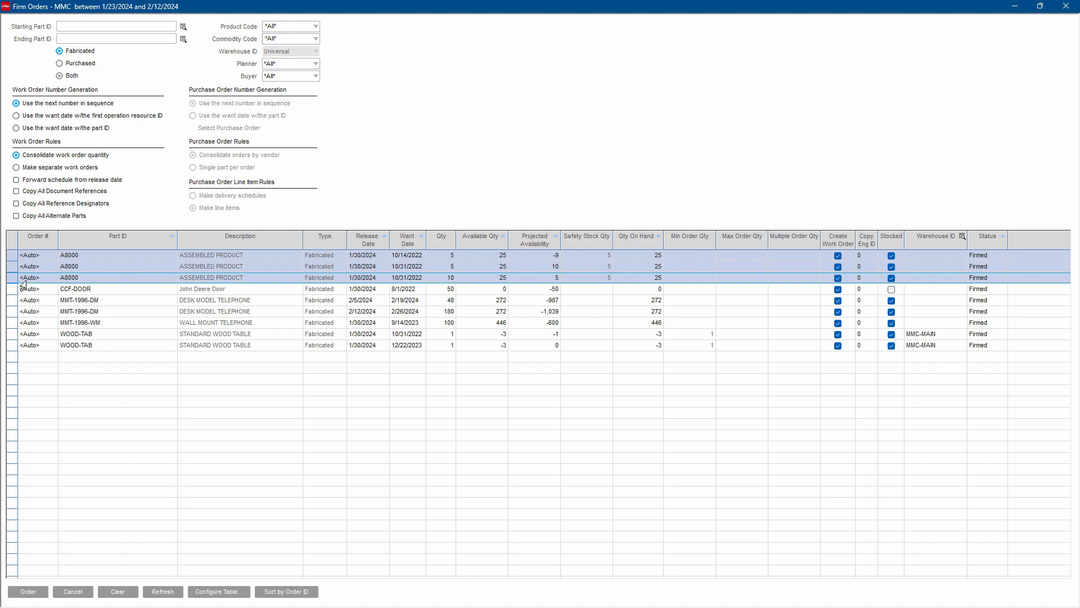
pyautogui.click(34, 593)
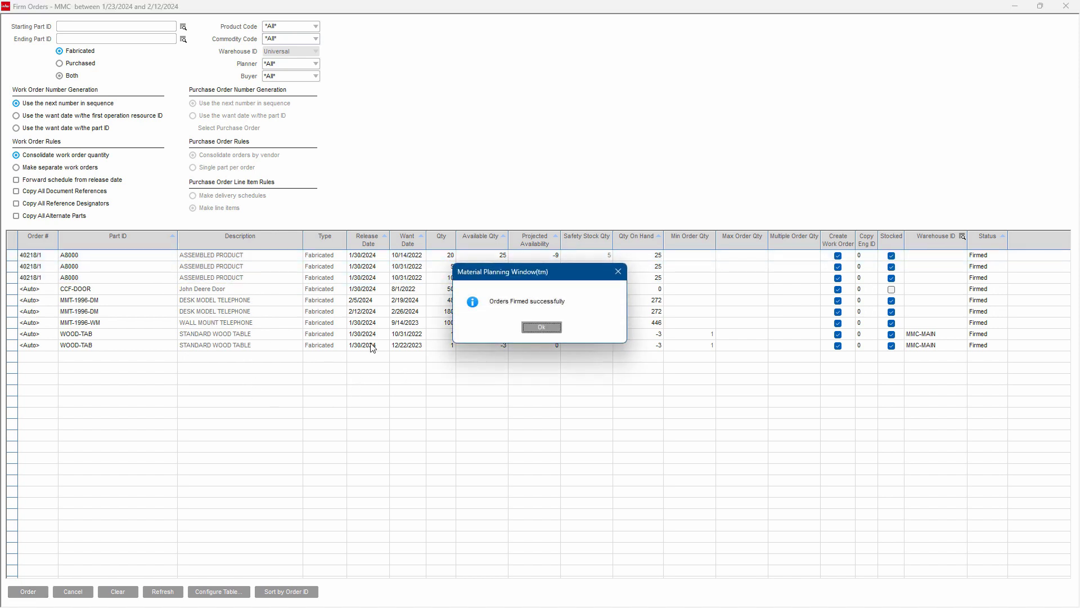
pyautogui.click(542, 327)
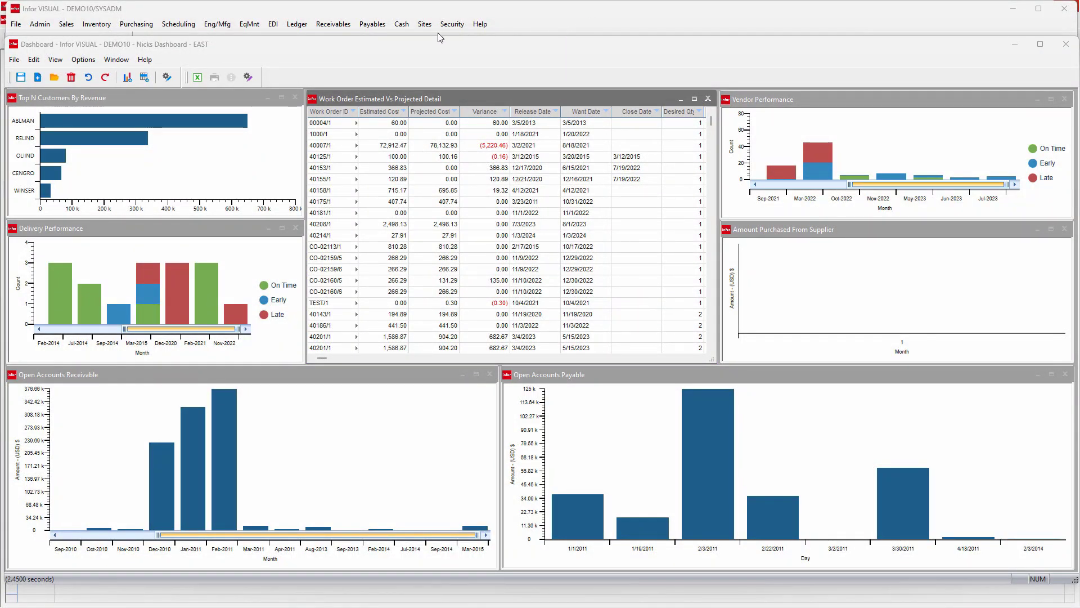
pyautogui.click(97, 24)
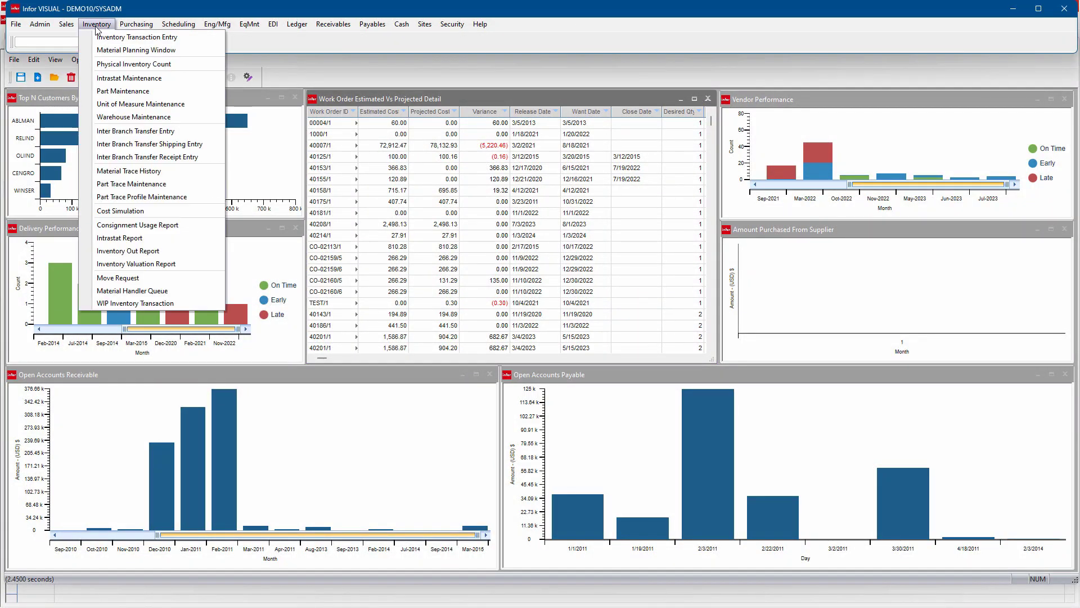
pyautogui.click(120, 91)
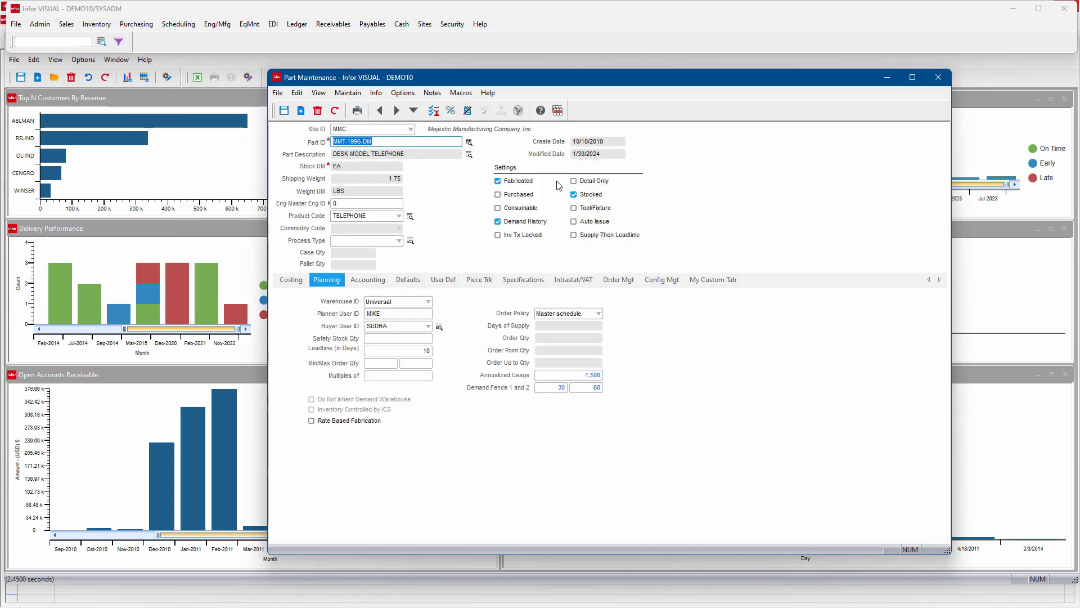
pyautogui.click(400, 142)
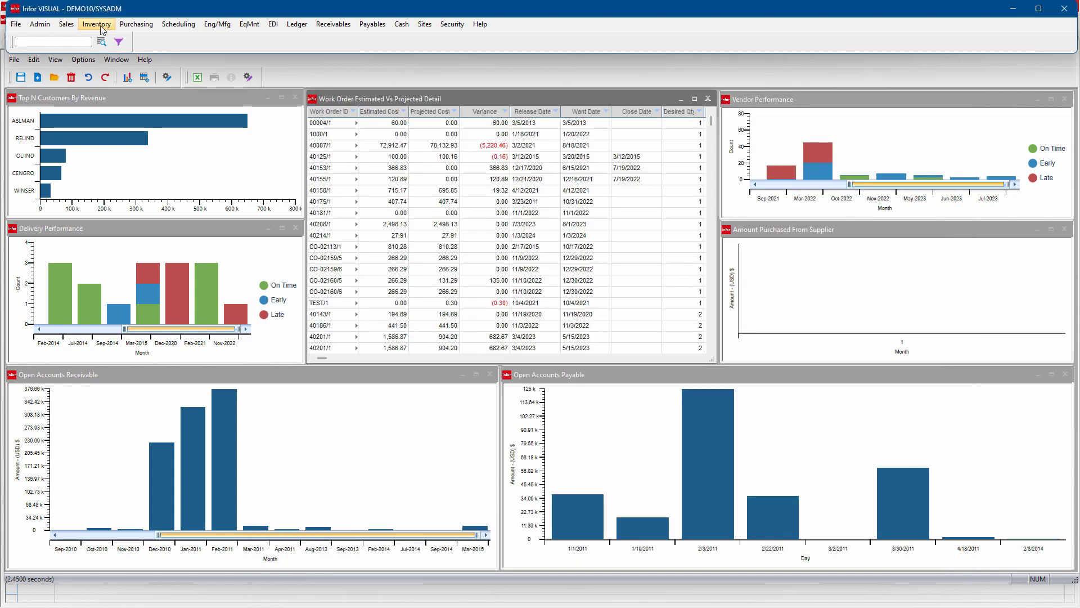
# Load part MMT-1996-DM into the Material Planning Window and select its Beginning Inventory row.
pyautogui.click(102, 29)
pyautogui.click(121, 51)
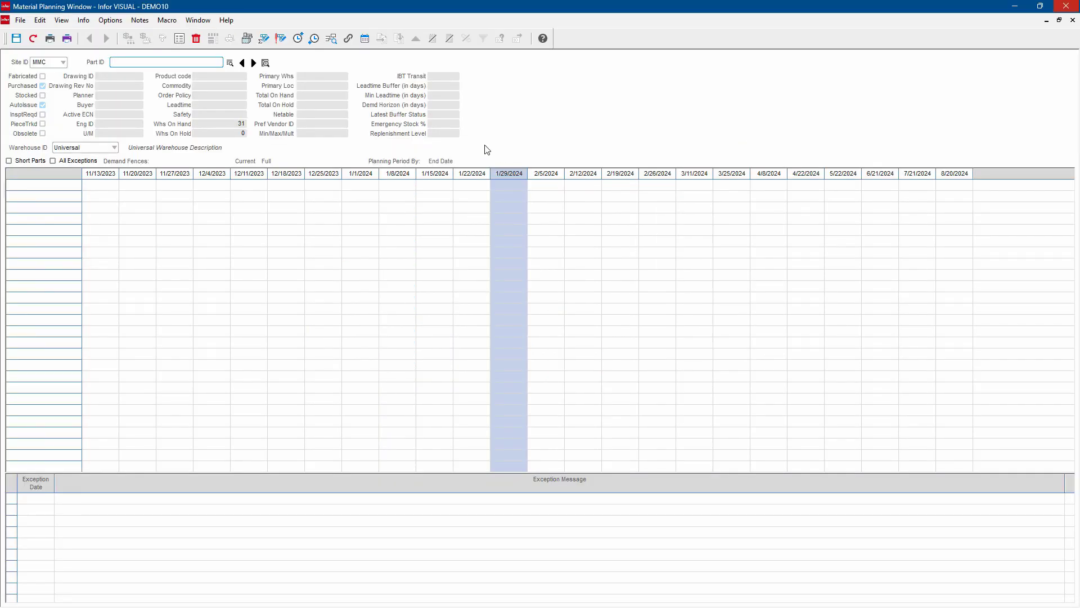
pyautogui.click(152, 62)
pyautogui.write('MMT-1996-DM')
pyautogui.press('Tab')
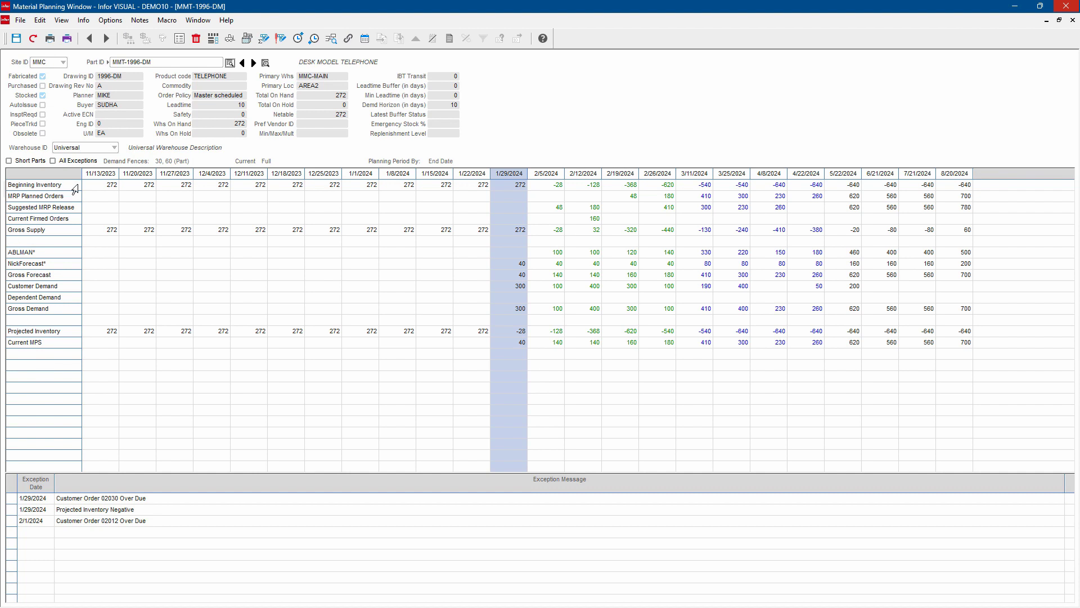
pyautogui.click(71, 188)
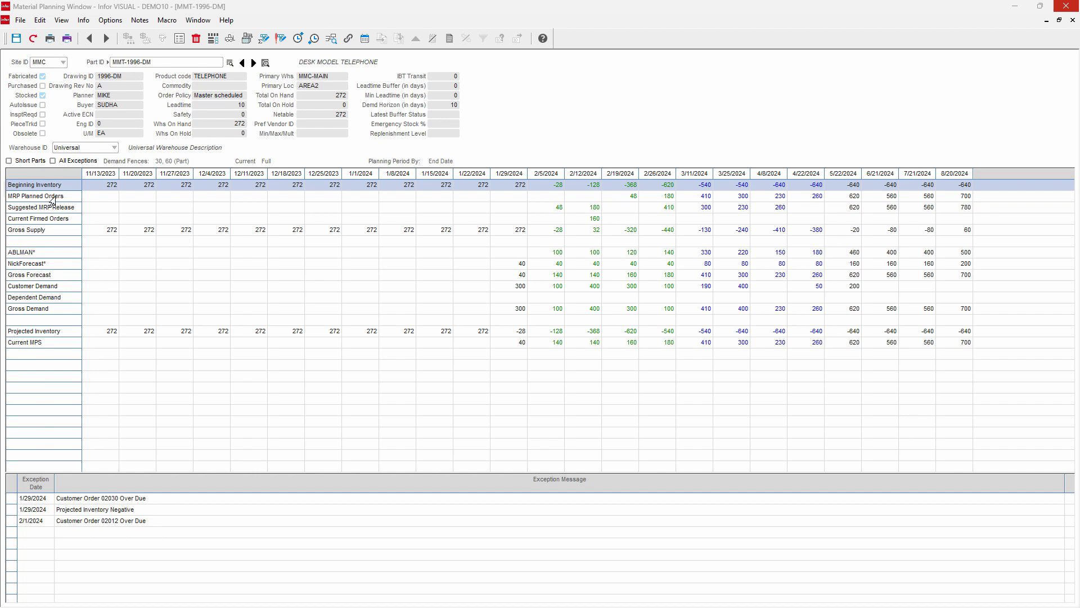
pyautogui.doubleClick(53, 197)
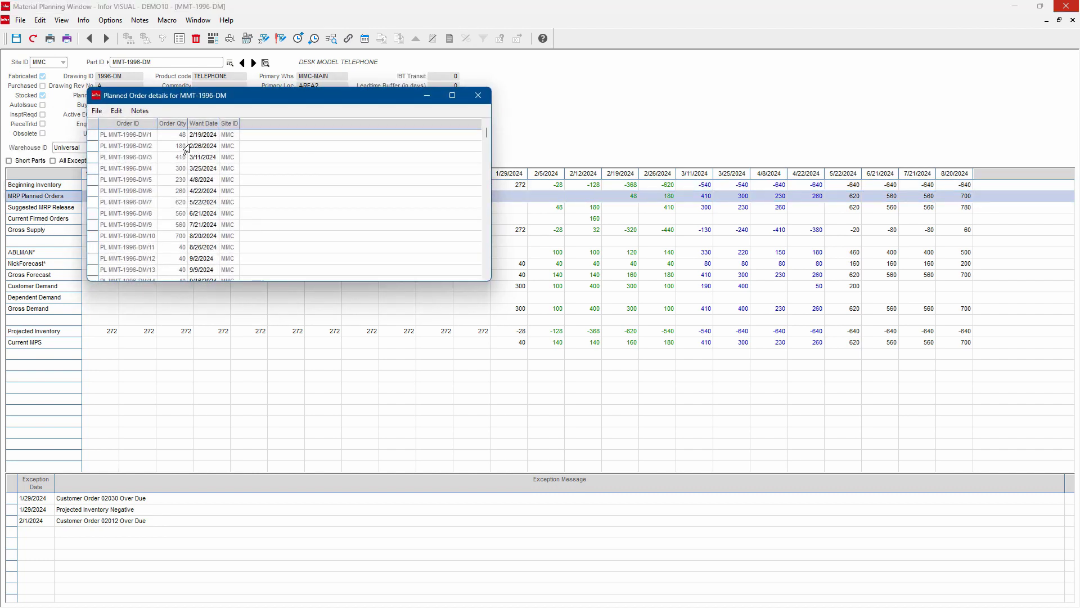
pyautogui.moveTo(308, 283); pyautogui.dragTo(309, 357)
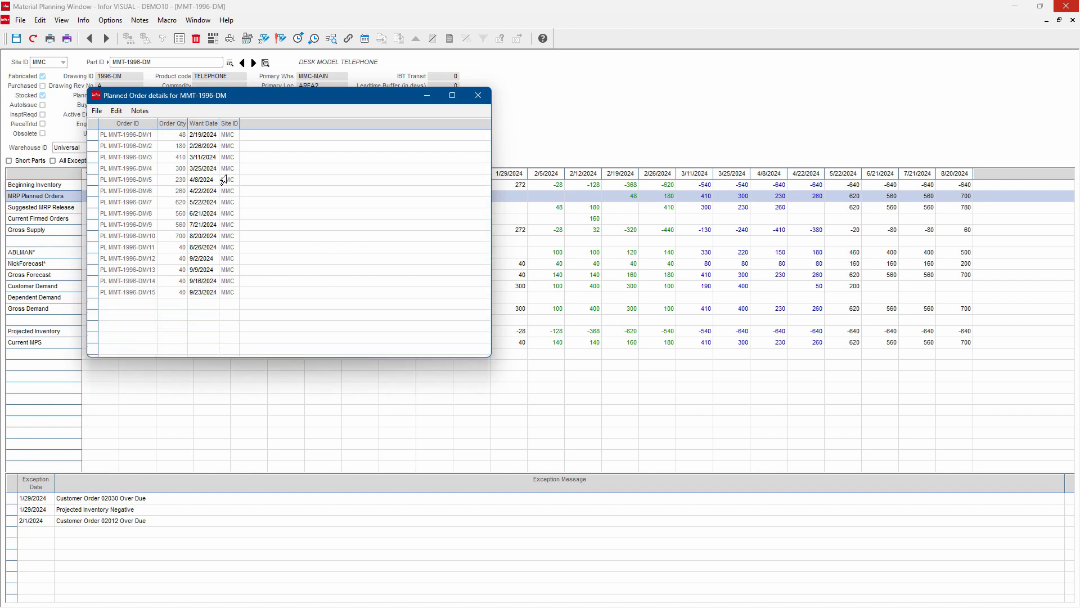
pyautogui.click(478, 96)
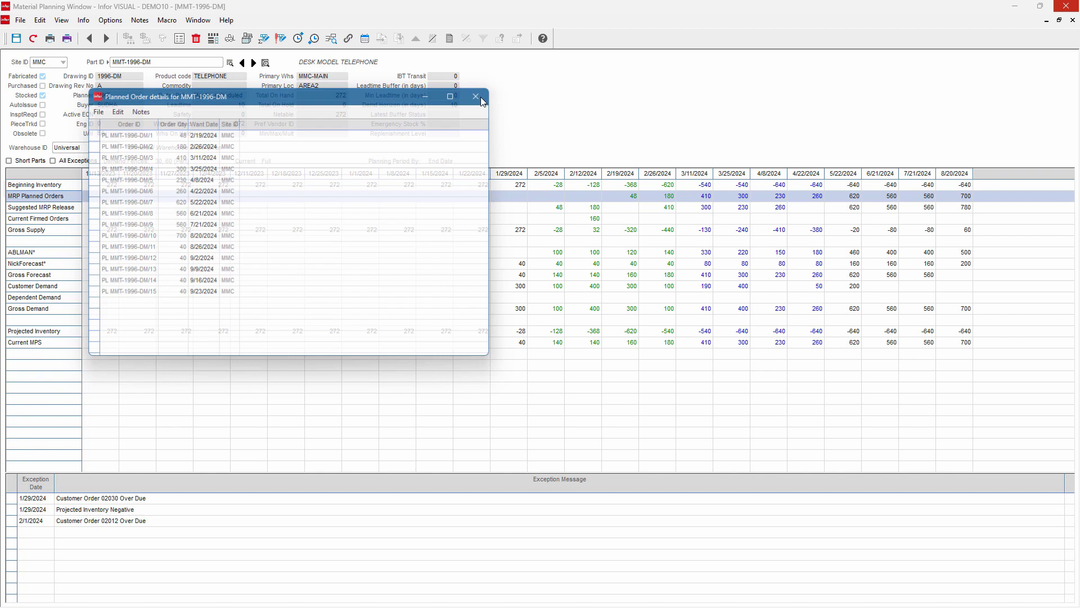
pyautogui.doubleClick(45, 218)
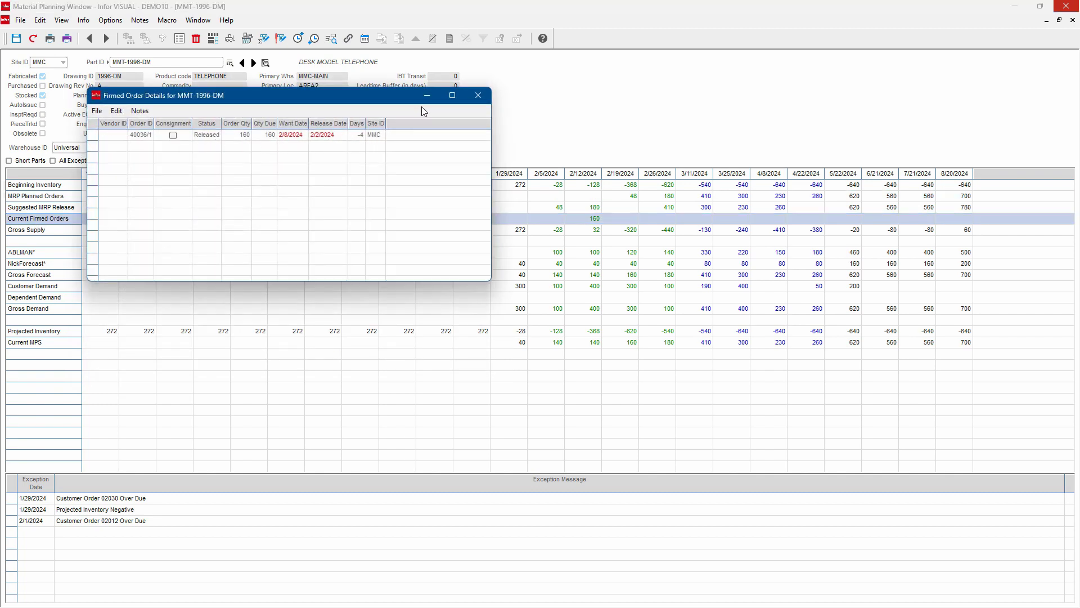
pyautogui.click(478, 95)
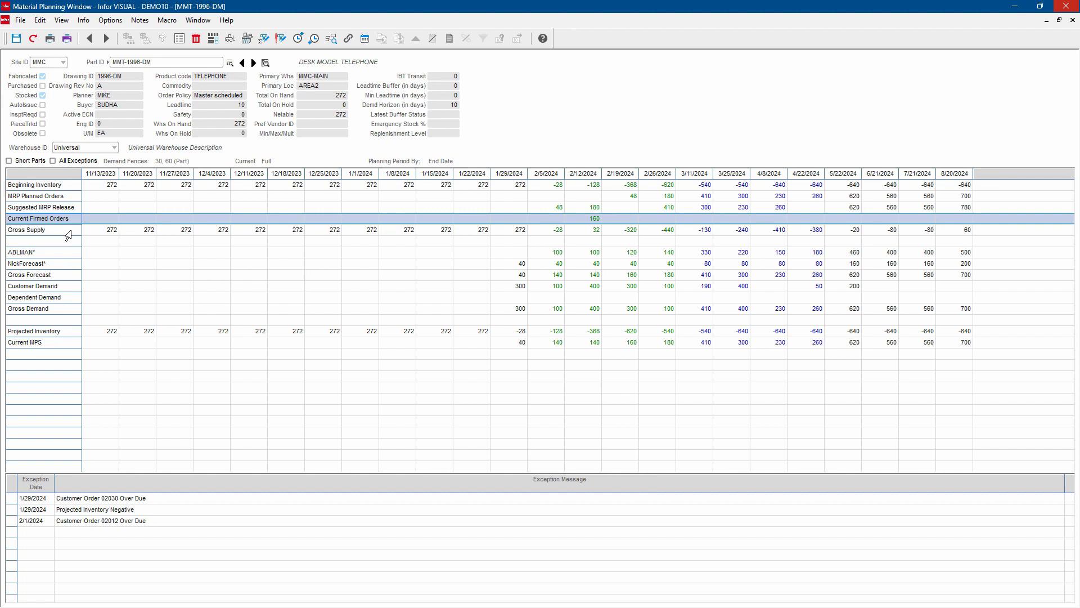
pyautogui.click(65, 230)
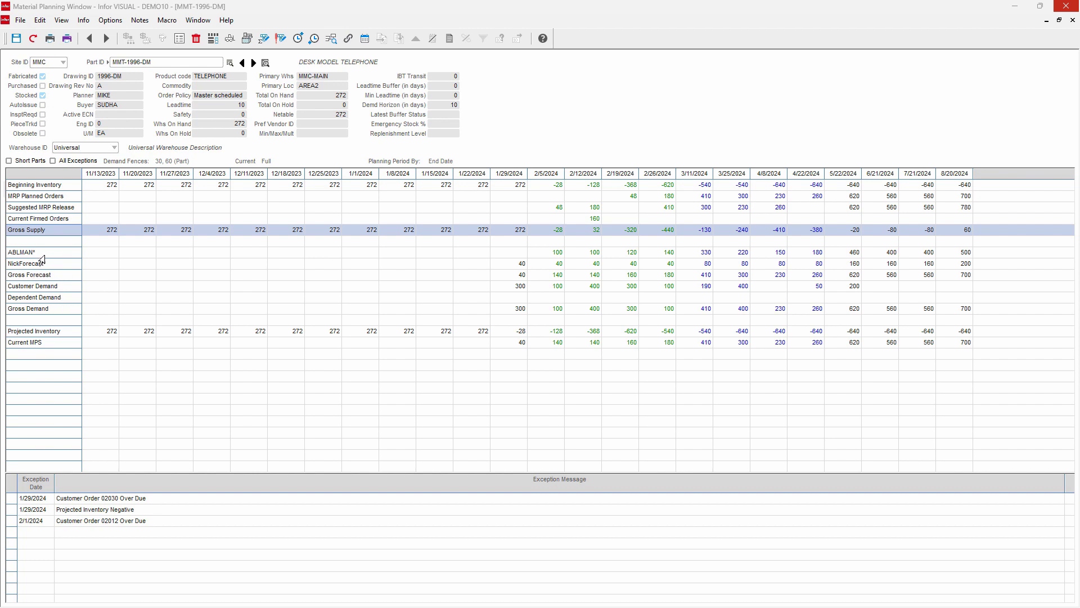
pyautogui.click(36, 255)
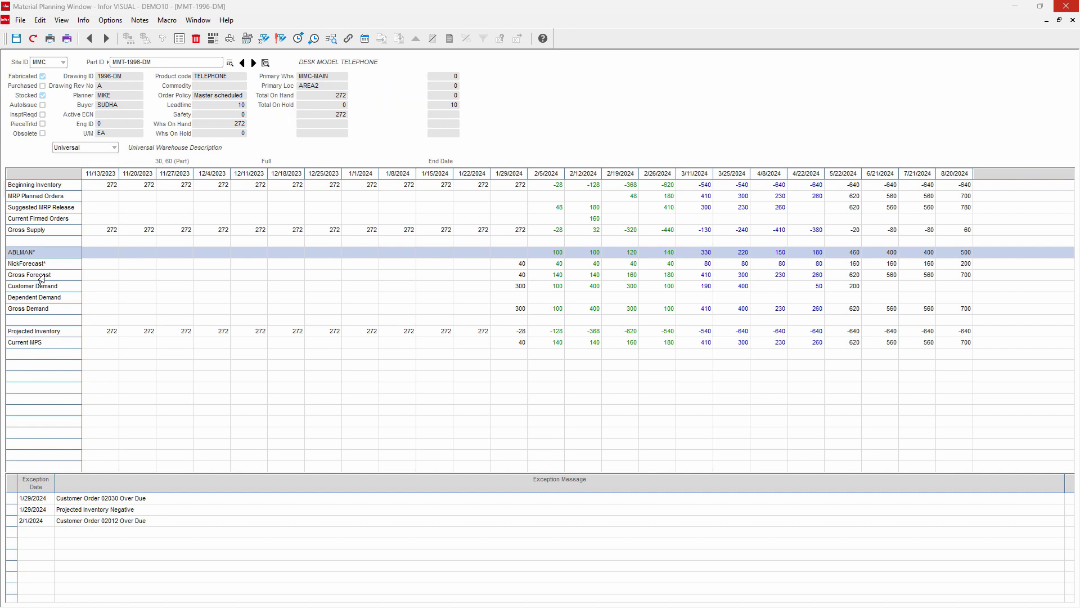
pyautogui.click(41, 275)
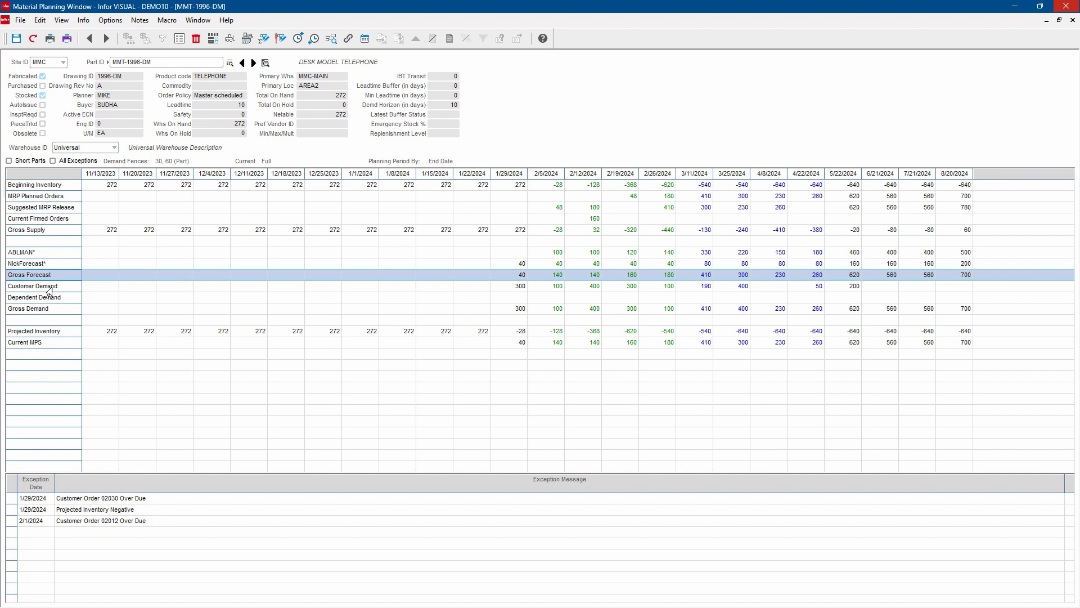
pyautogui.doubleClick(49, 291)
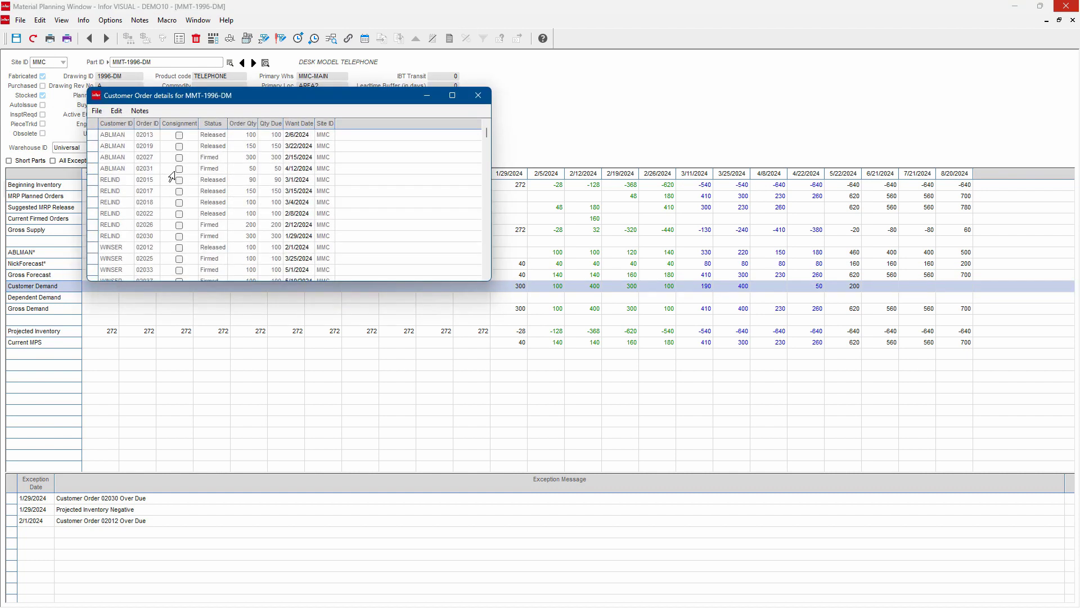
pyautogui.moveTo(408, 282); pyautogui.dragTo(410, 356)
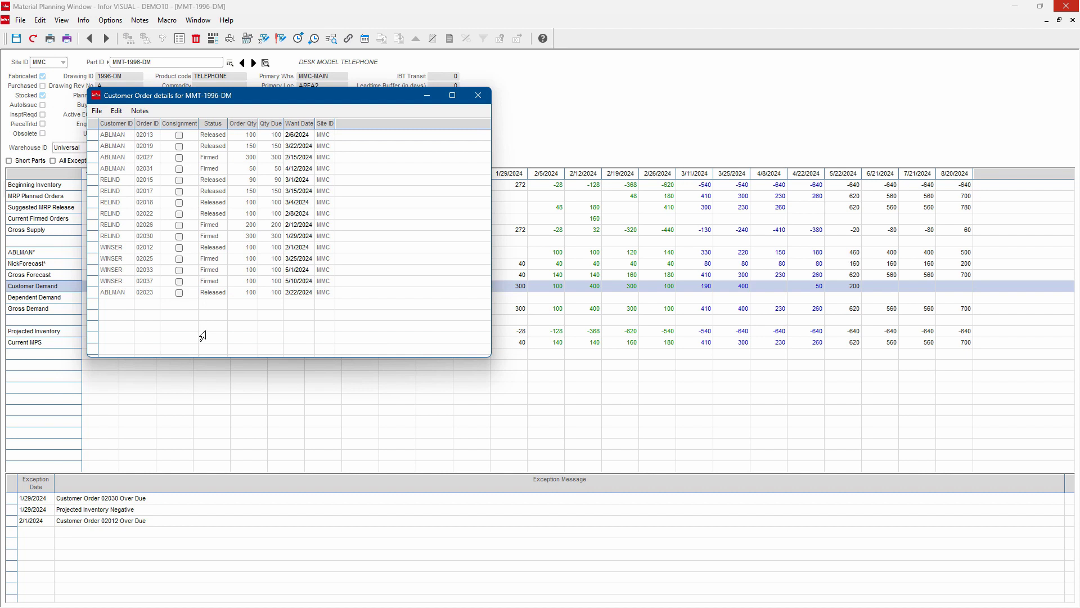
pyautogui.click(478, 95)
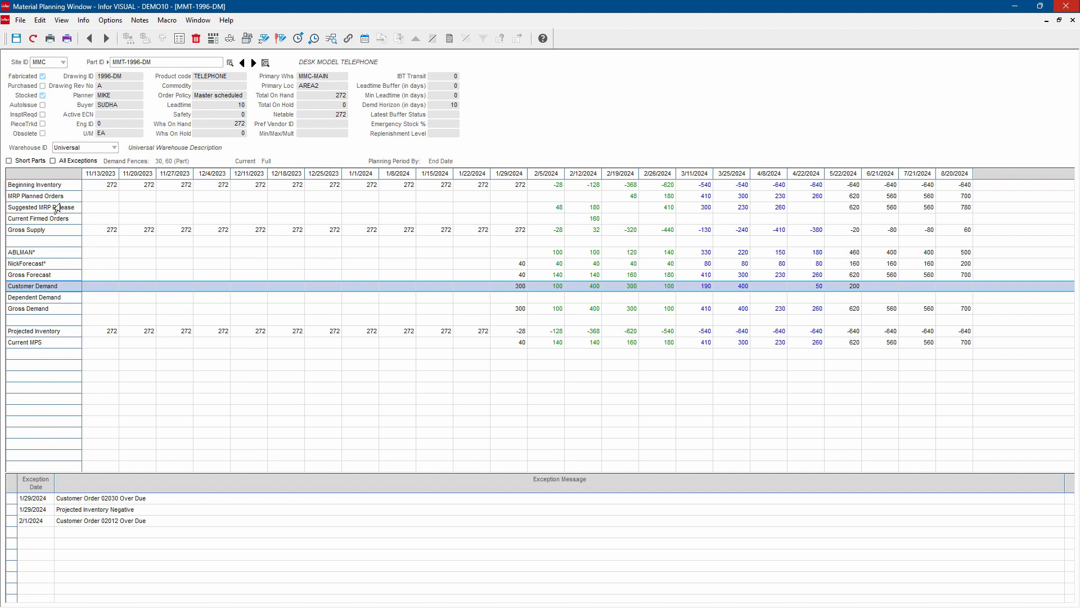
pyautogui.doubleClick(40, 299)
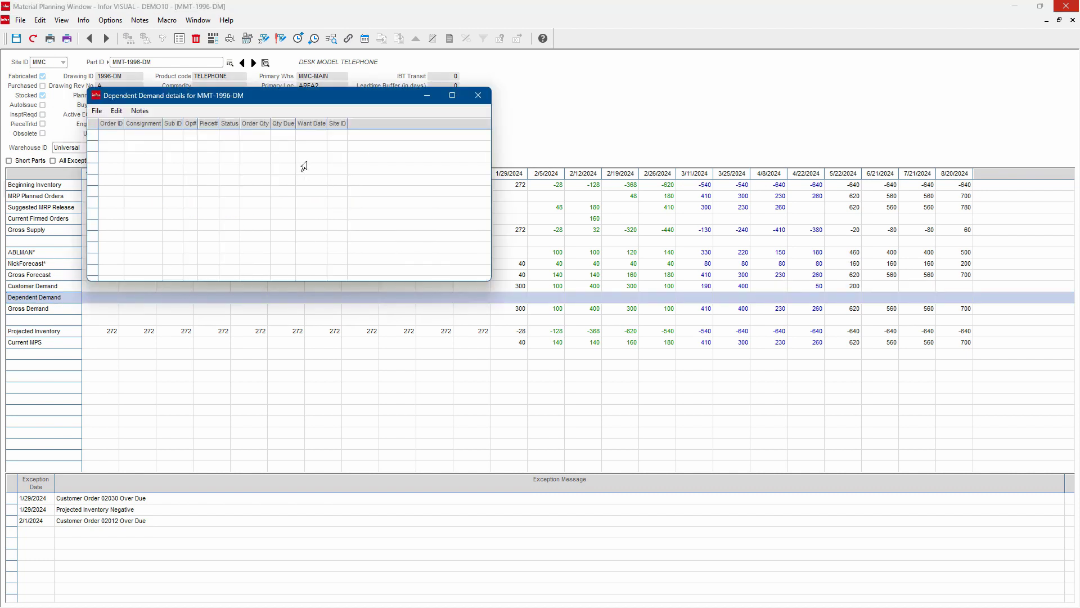
pyautogui.click(478, 95)
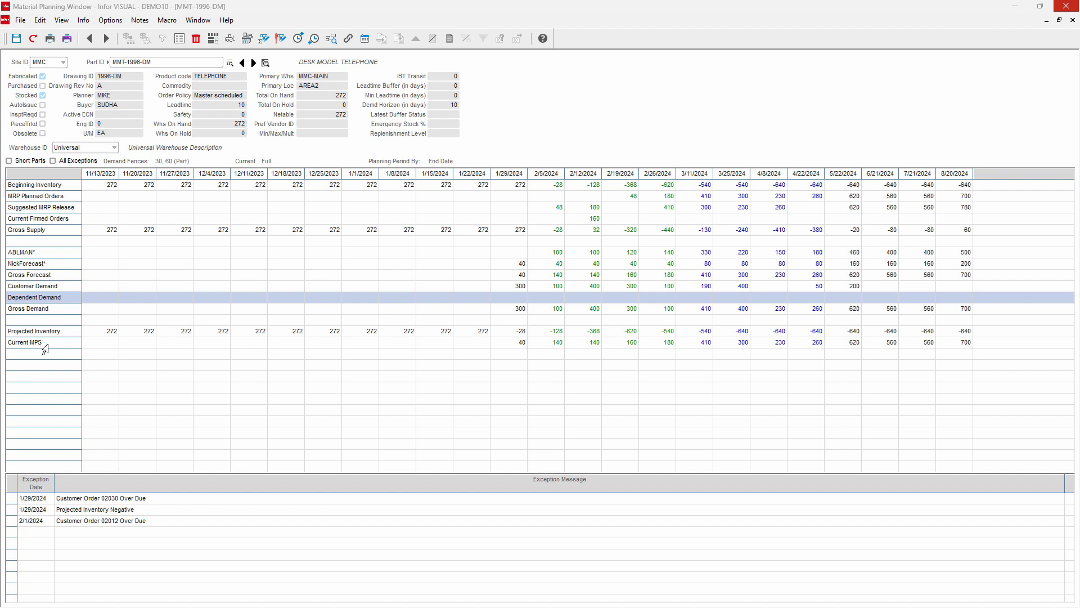
pyautogui.doubleClick(44, 347)
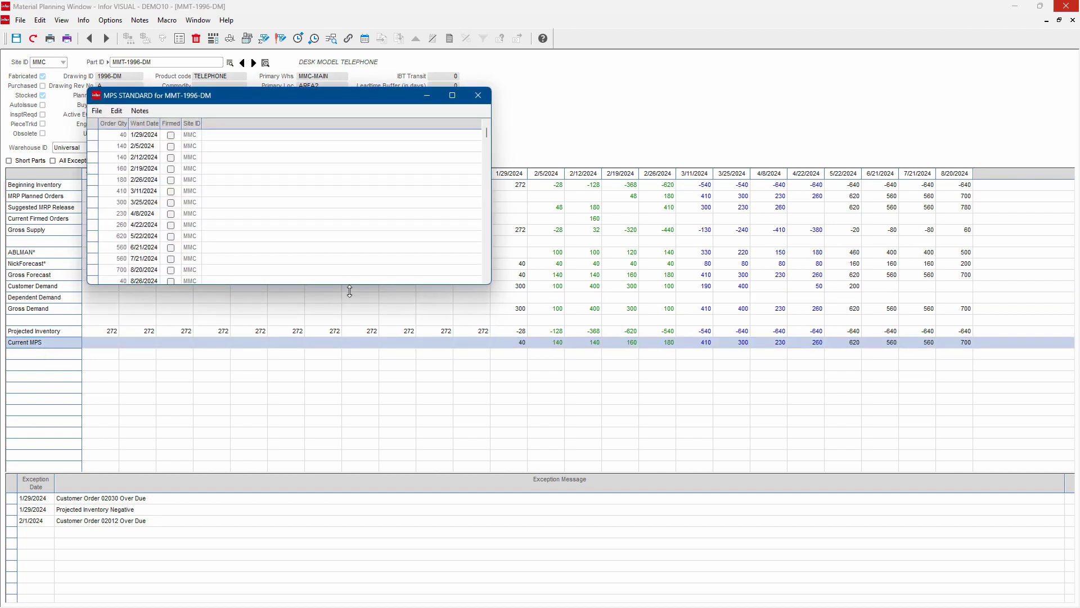
pyautogui.moveTo(350, 290); pyautogui.dragTo(351, 366)
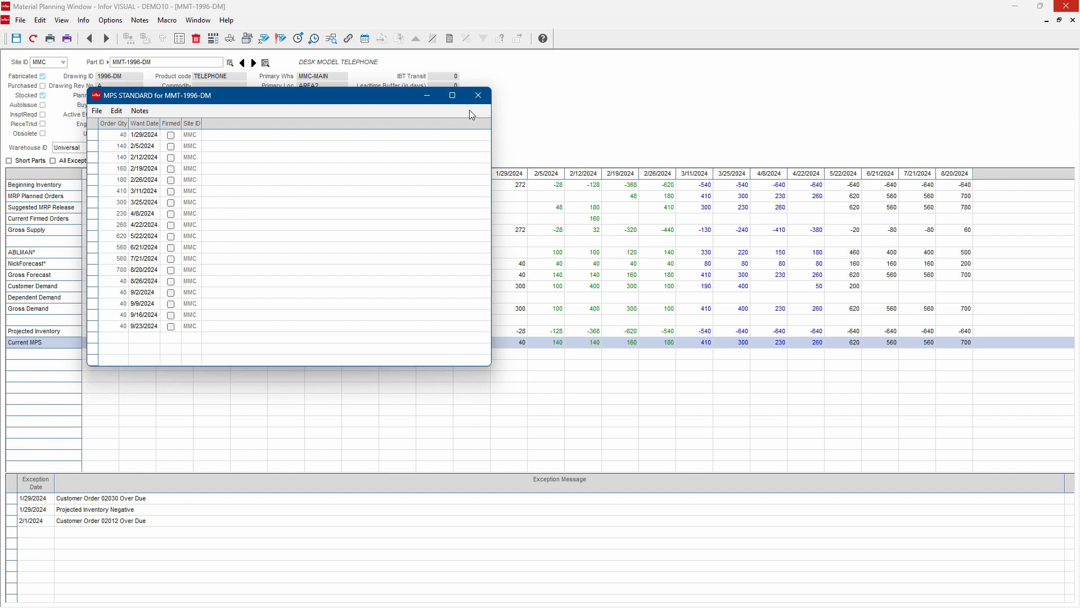
pyautogui.click(478, 95)
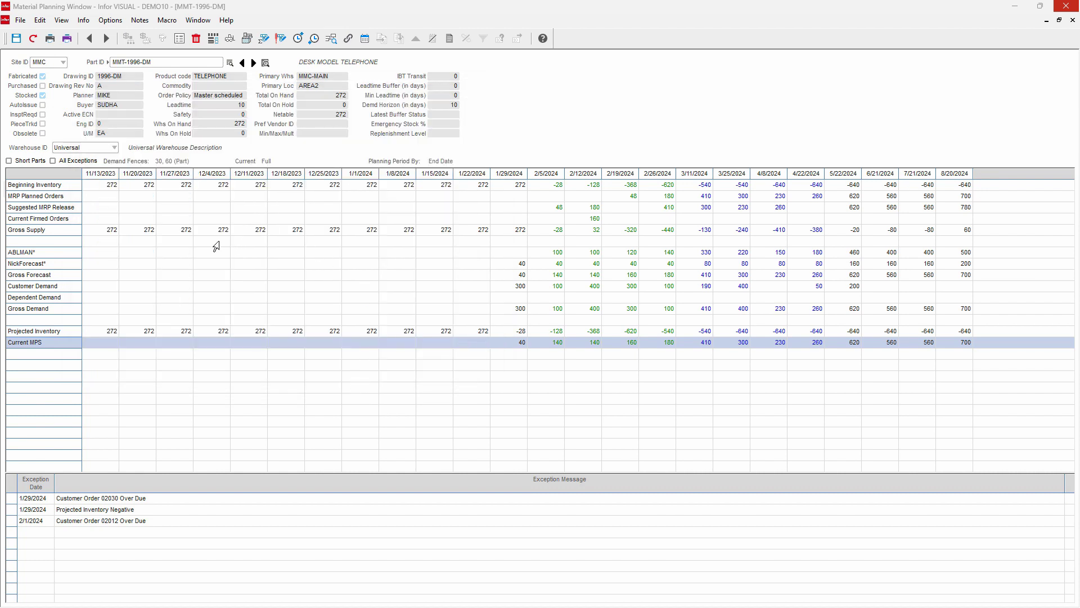
# Open Planning Forecast for MMT-1996-DM, viewing and closing the Excel Export/Import forecast options.
pyautogui.click(21, 22)
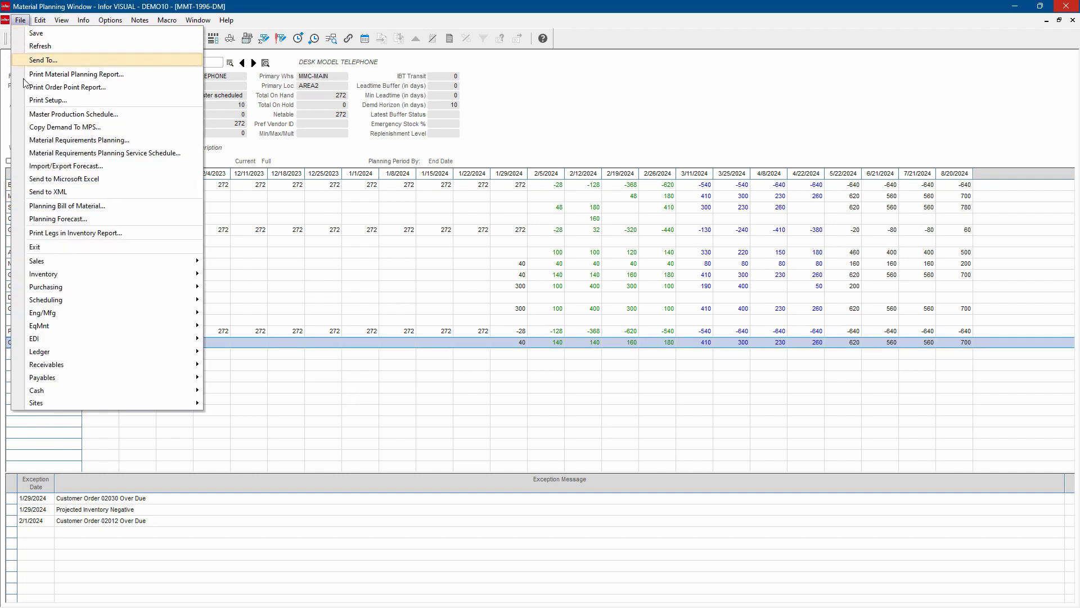
pyautogui.click(64, 223)
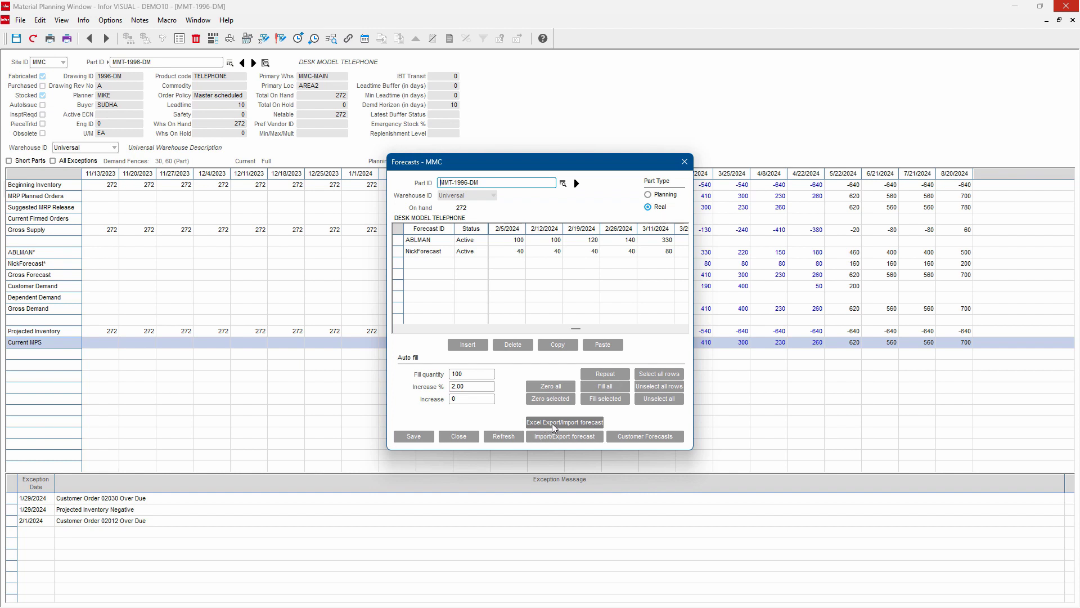
pyautogui.click(552, 422)
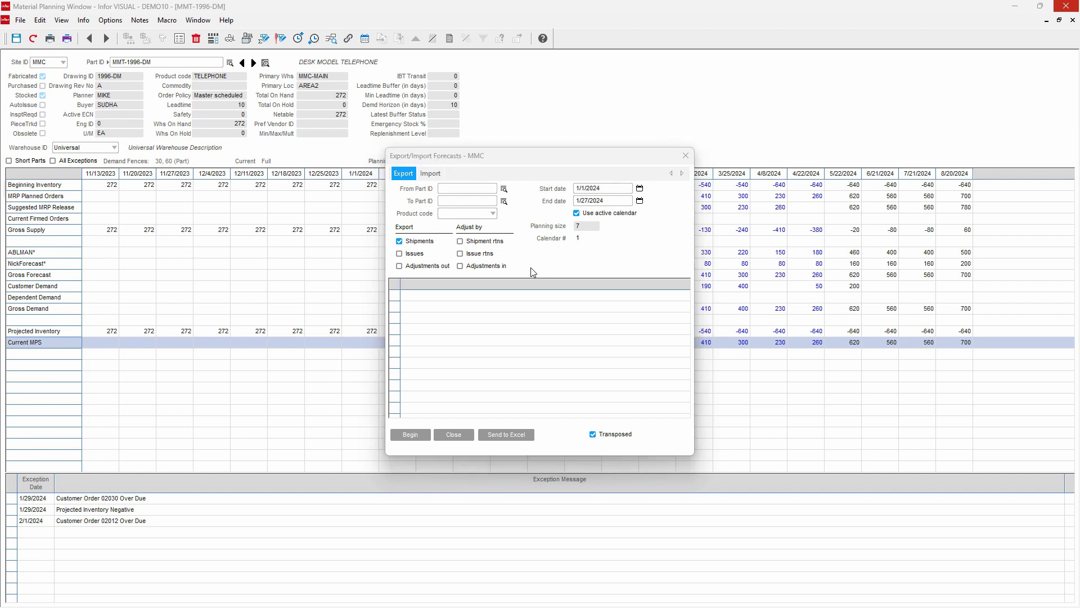
pyautogui.click(455, 435)
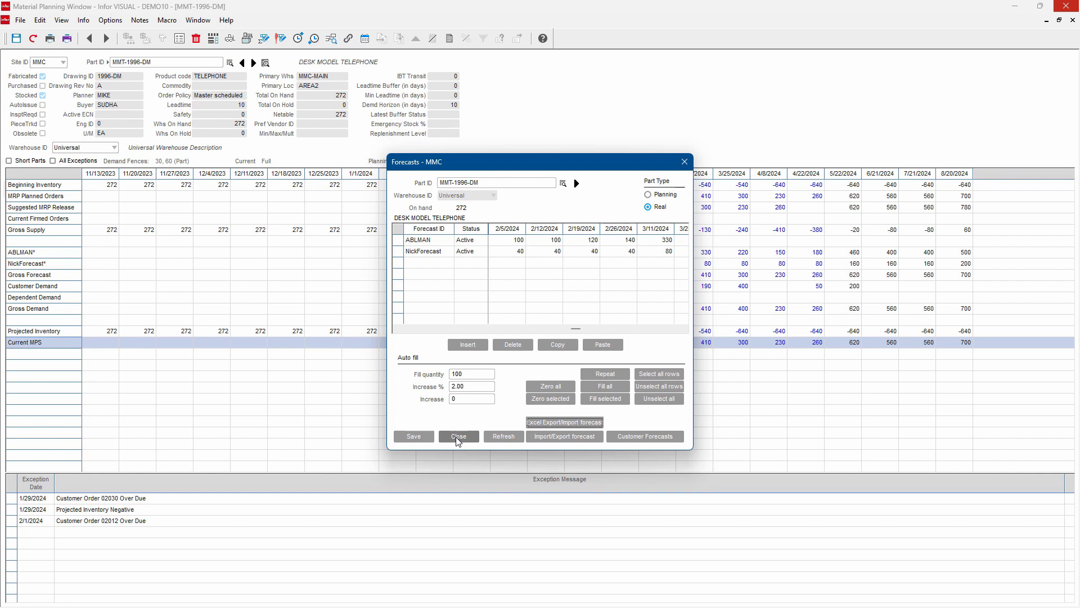
# Close the MMT-1996-DM forecasts to return to the planning grid showing projected inventory at -640.
pyautogui.moveTo(576, 329); pyautogui.dragTo(586, 330)
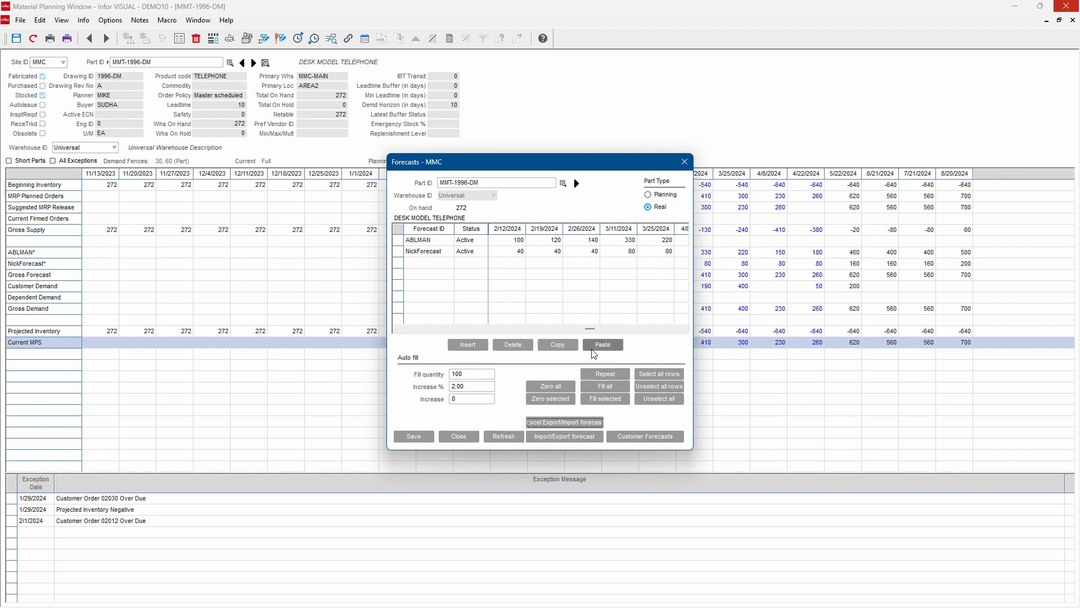
pyautogui.click(469, 437)
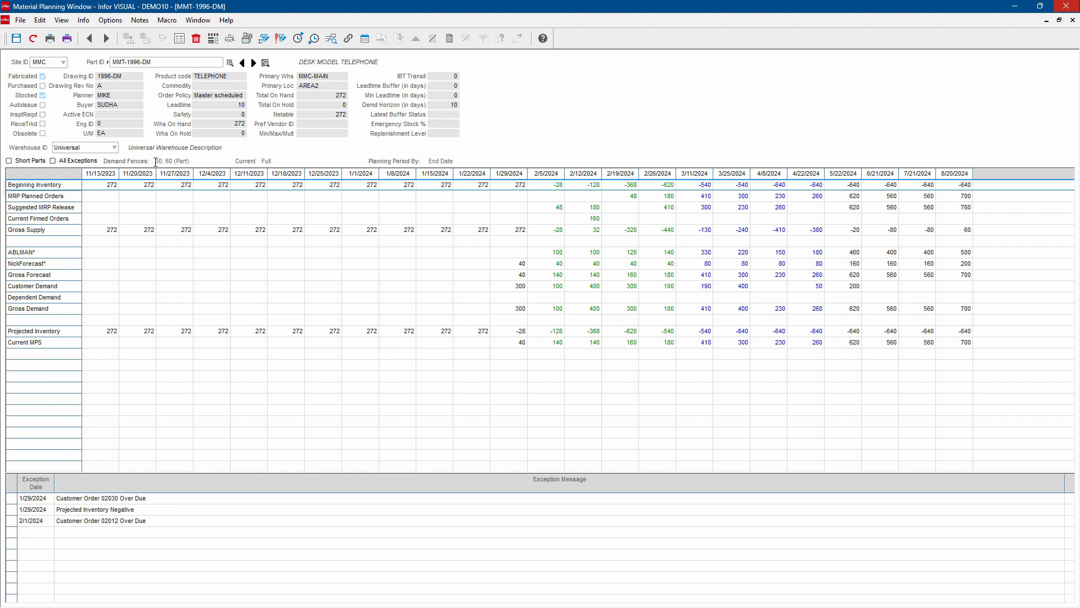
pyautogui.doubleClick(160, 162)
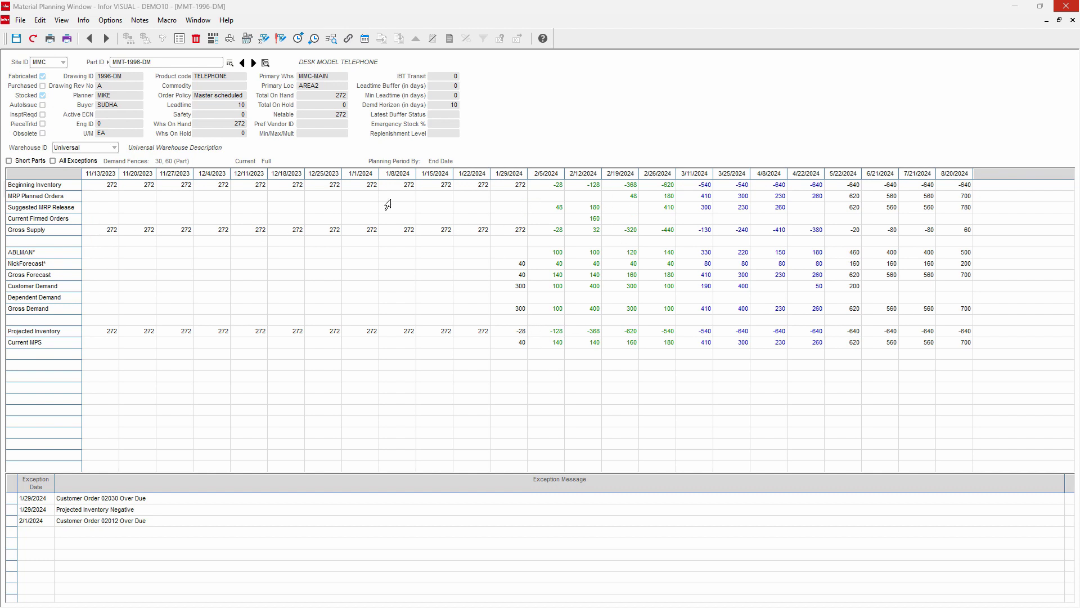
# Copy Gross Demand into the MMT-1996-DM Current MPS (300 to 700) and save the schedule.
pyautogui.click(20, 21)
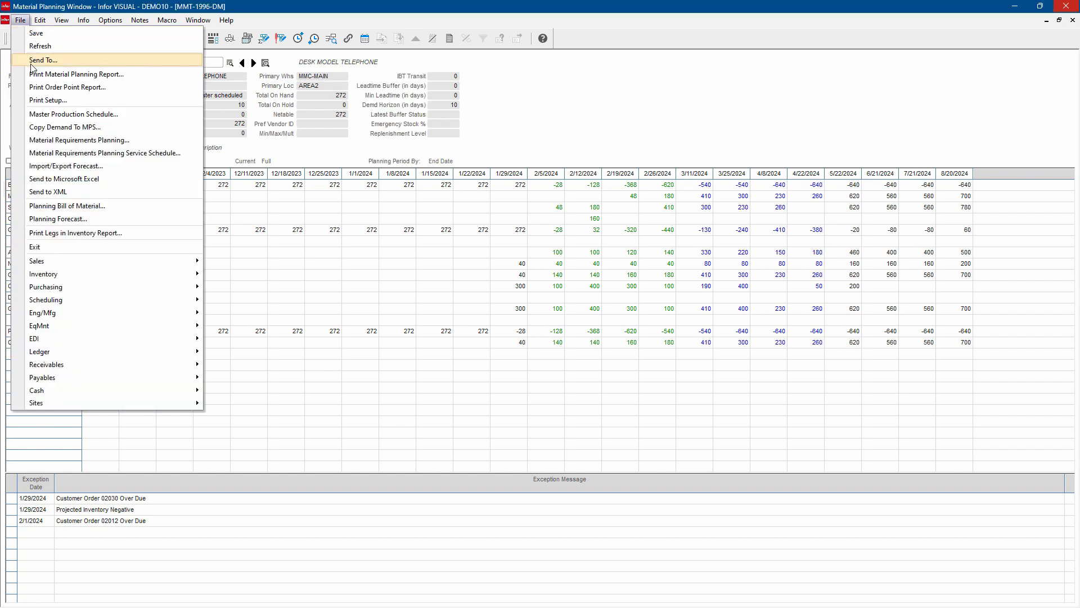
pyautogui.click(54, 116)
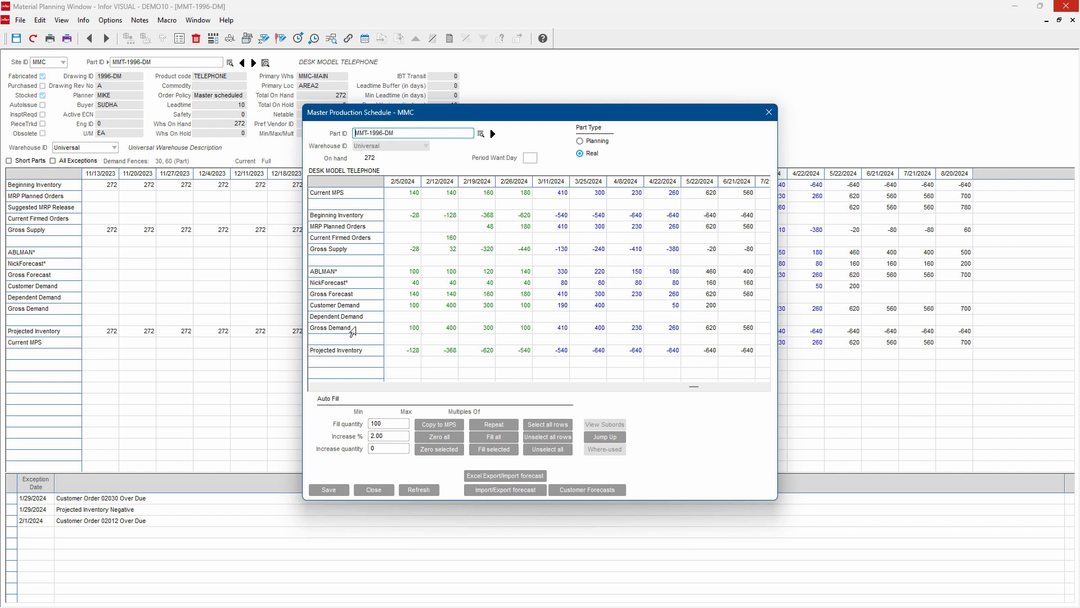
pyautogui.click(351, 328)
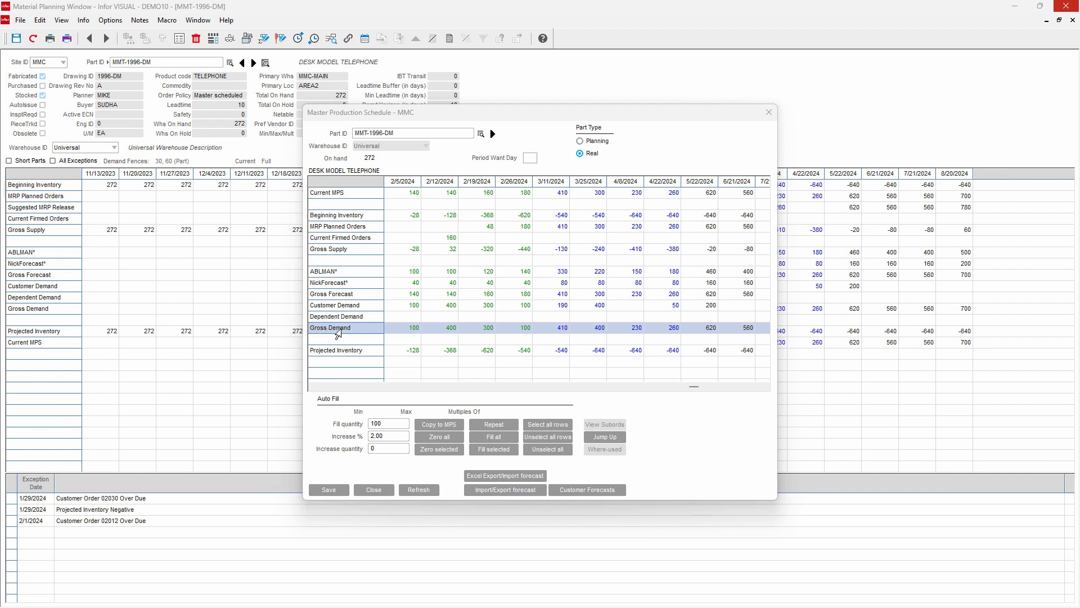
pyautogui.click(445, 425)
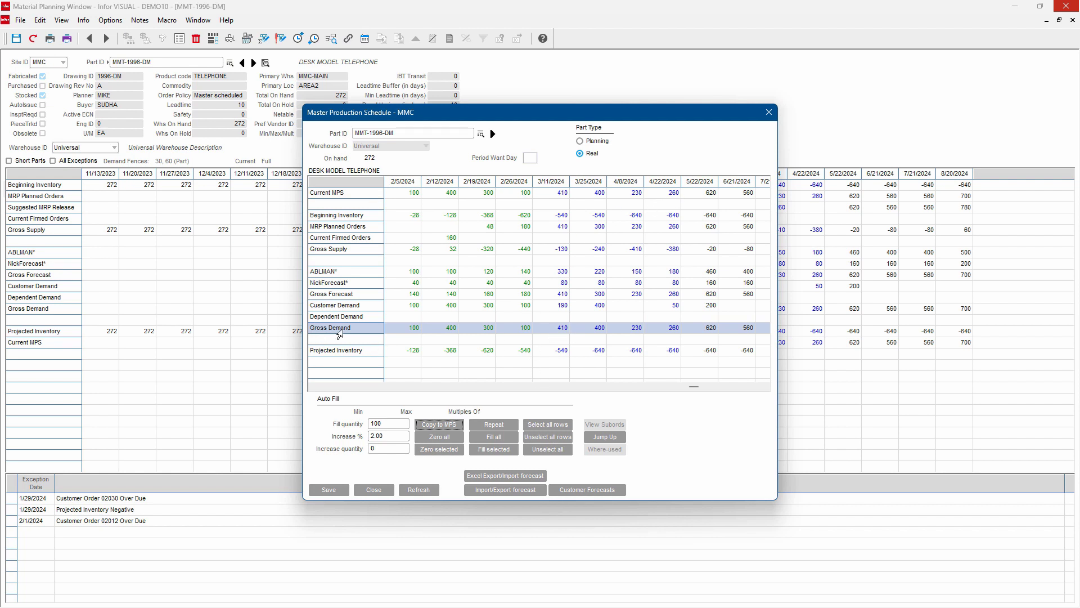
pyautogui.click(340, 492)
pyautogui.click(374, 490)
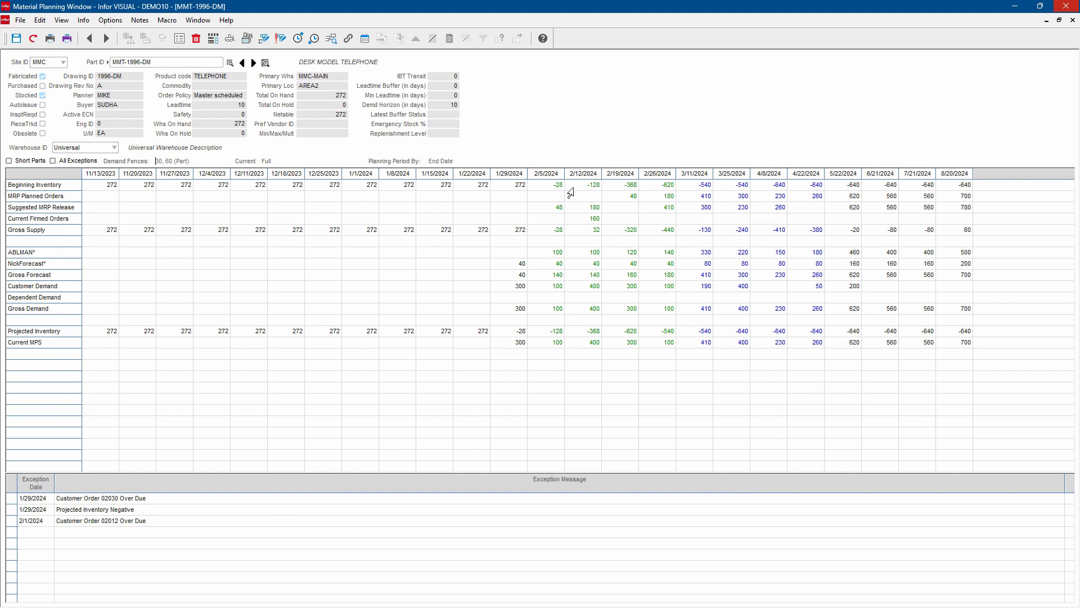
# Run MRP regeneration processing all top-level parts.
pyautogui.click(21, 21)
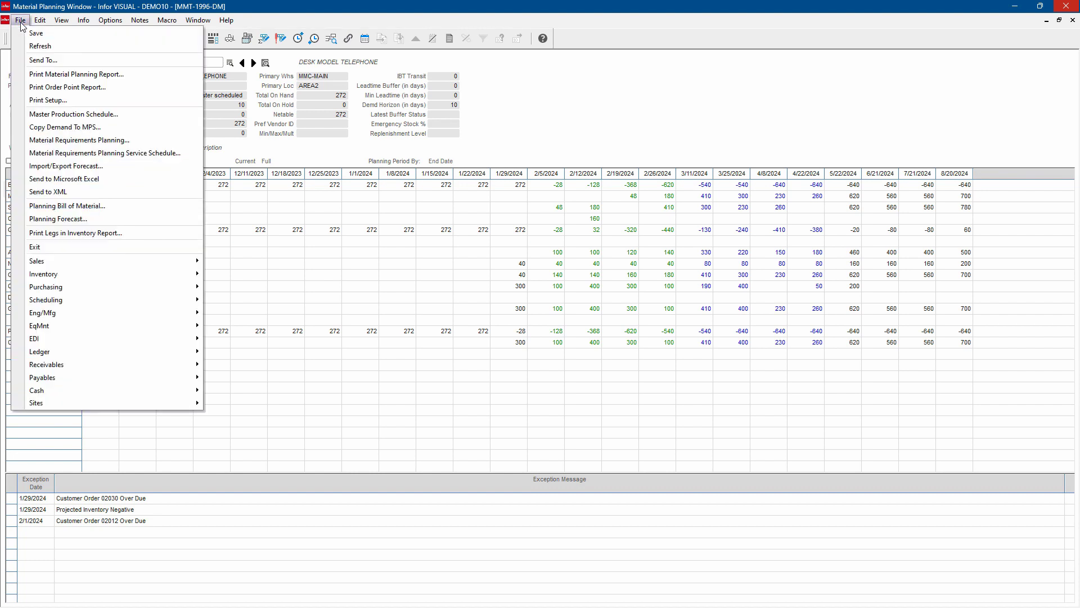
pyautogui.click(78, 139)
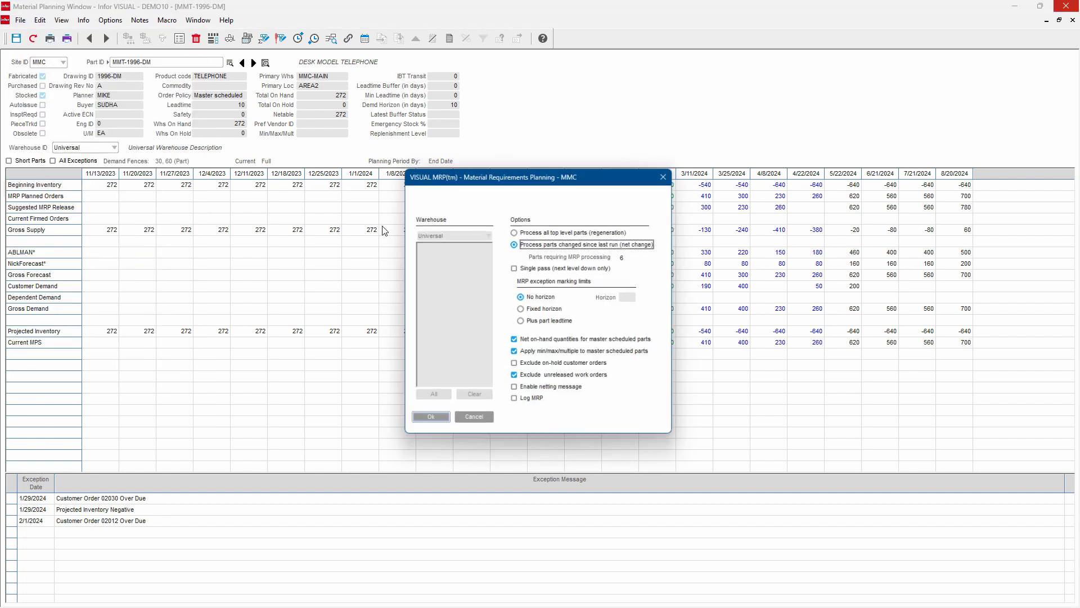
pyautogui.click(514, 232)
pyautogui.click(430, 422)
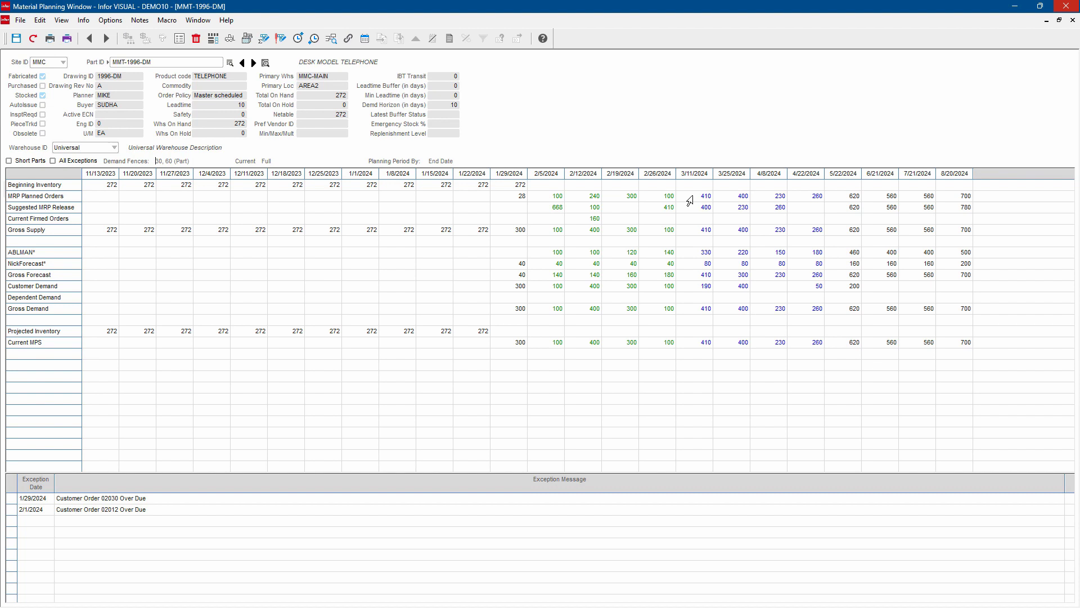
# Open the MRP Planned Orders details and enlarge it to list all 18 orders through 9/23/2024.
pyautogui.doubleClick(51, 196)
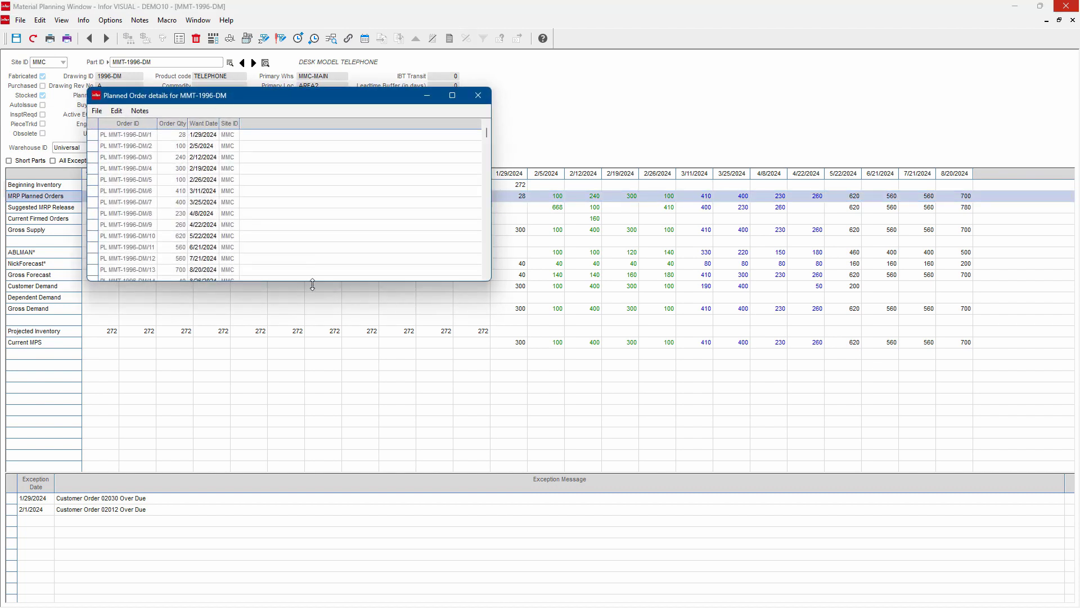
pyautogui.moveTo(310, 281); pyautogui.dragTo(312, 402)
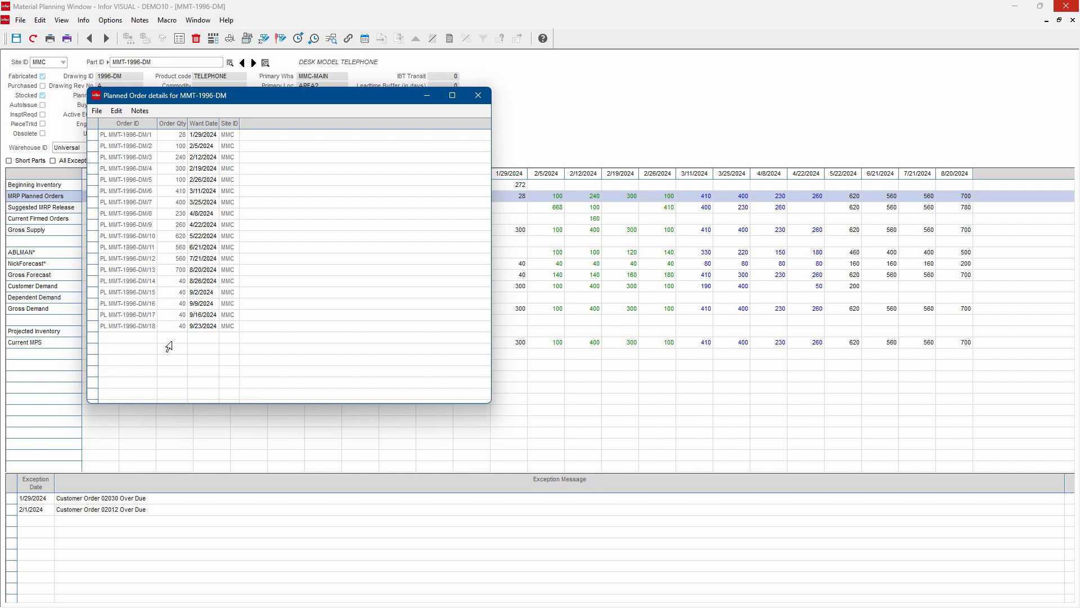